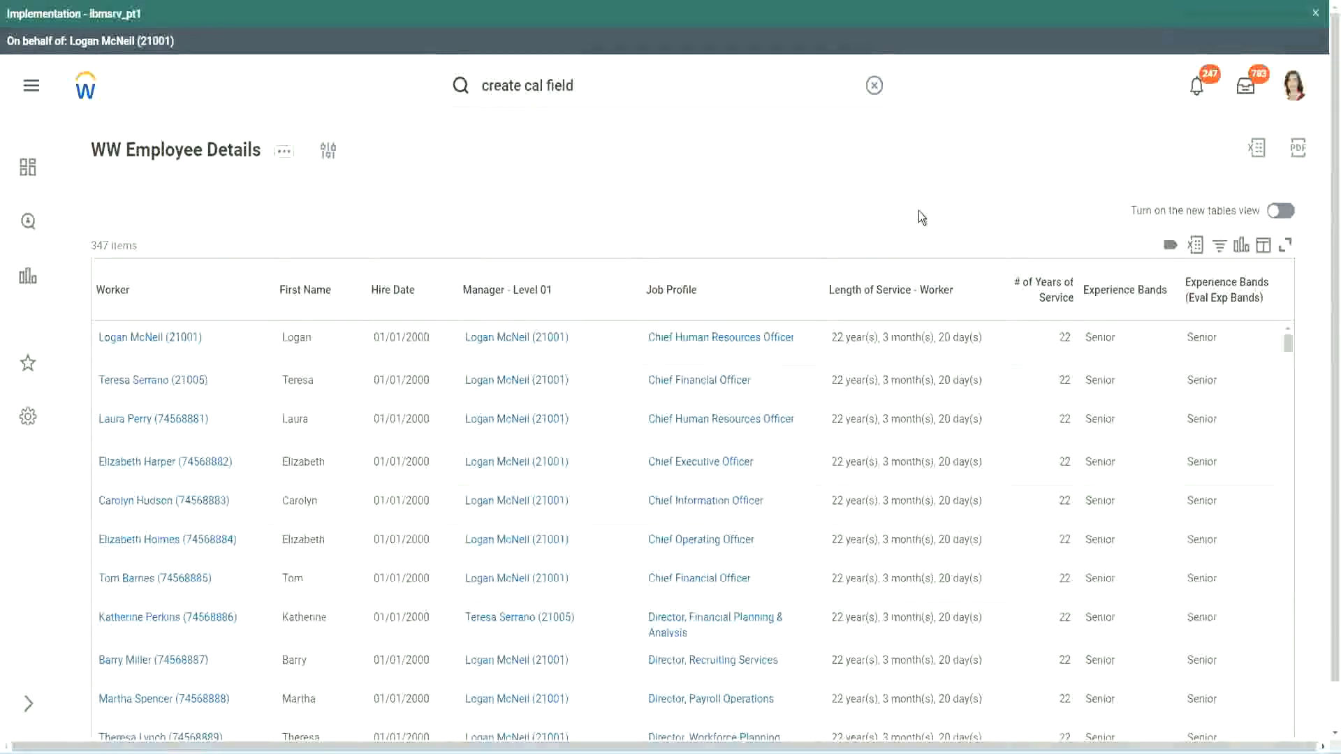
# Step: Copy the name of the existing Evaluate Expression calculated field for experience bands
pyautogui.click(1162, 330)
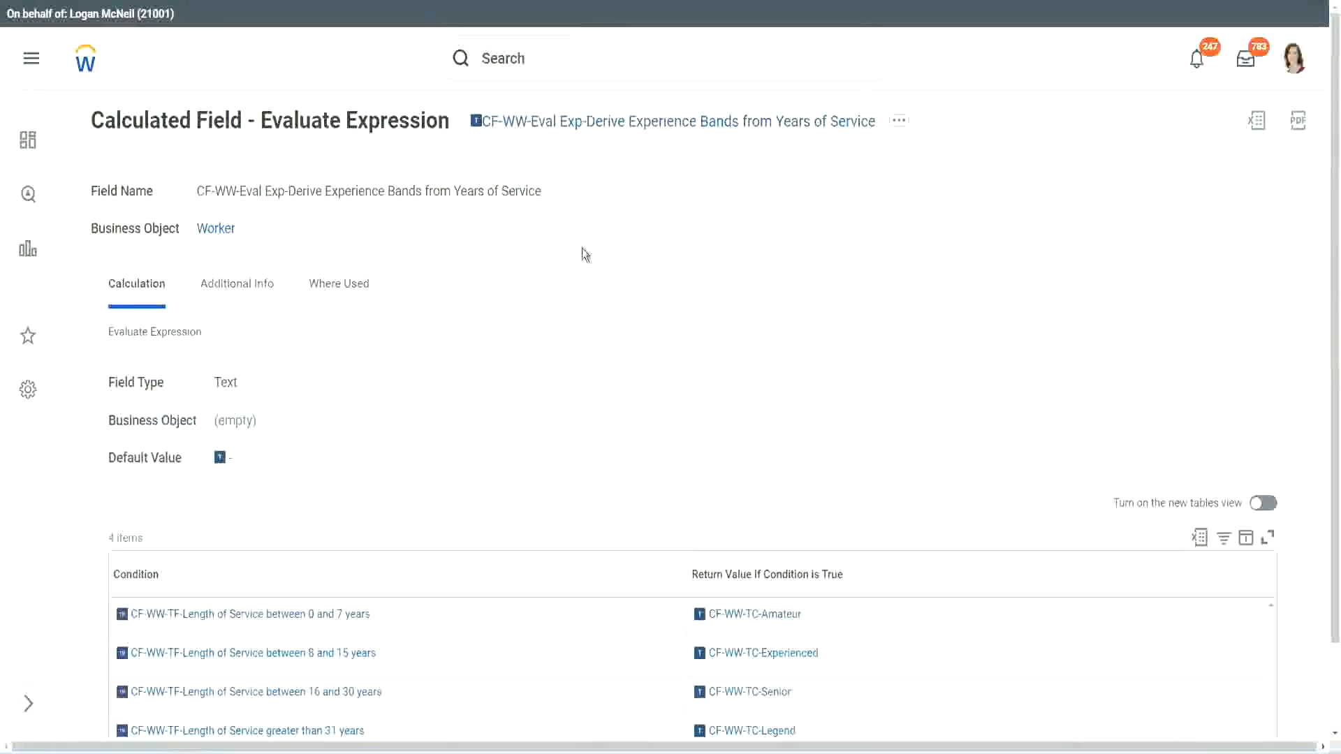
pyautogui.rightClick(584, 130)
pyautogui.click(631, 214)
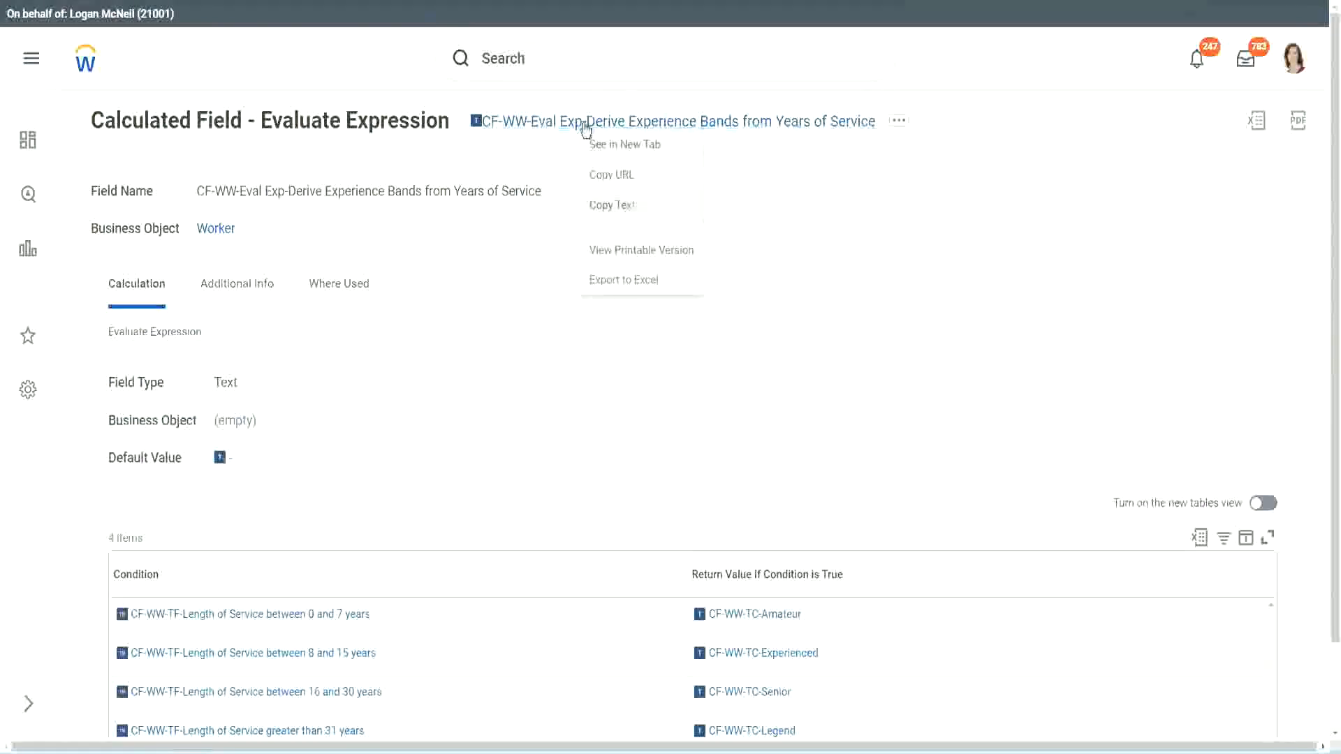
# Step: Search for "create calc field" and open the Create Calculated Field task
pyautogui.click(562, 62)
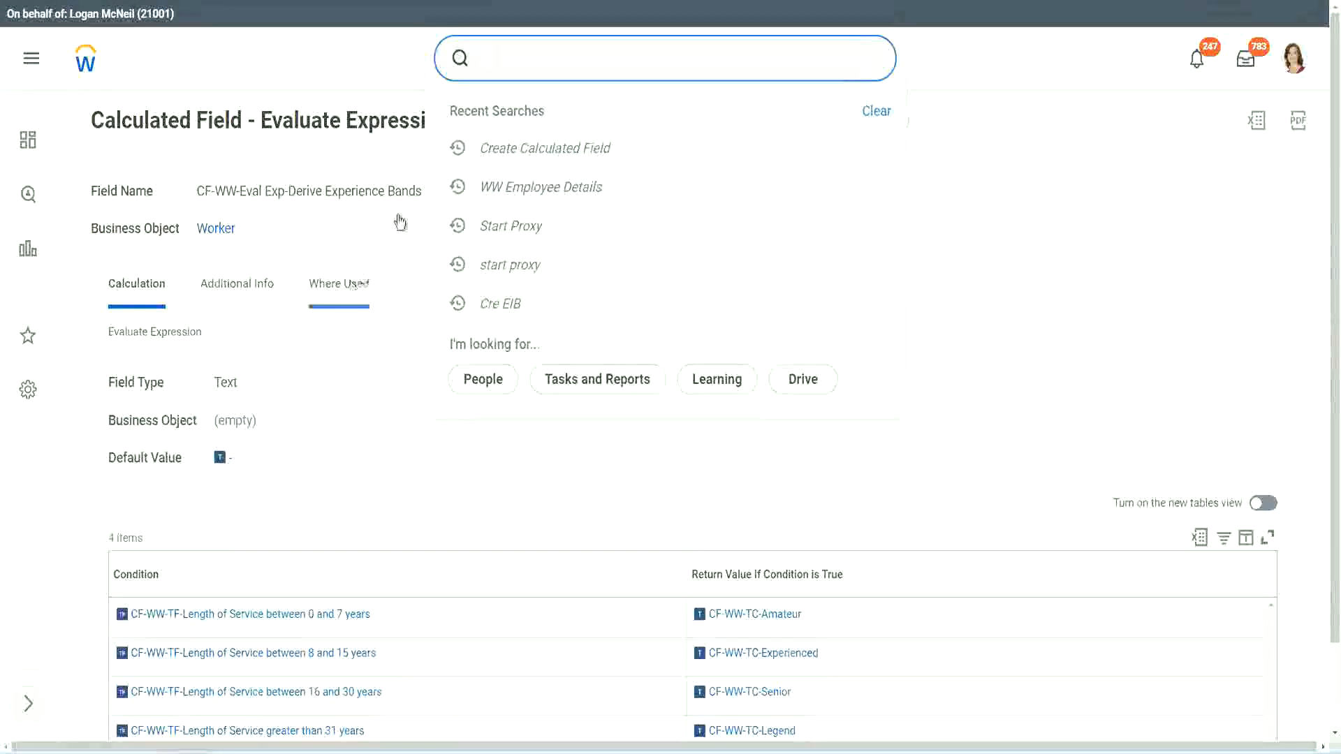
pyautogui.click(861, 130)
pyautogui.click(531, 52)
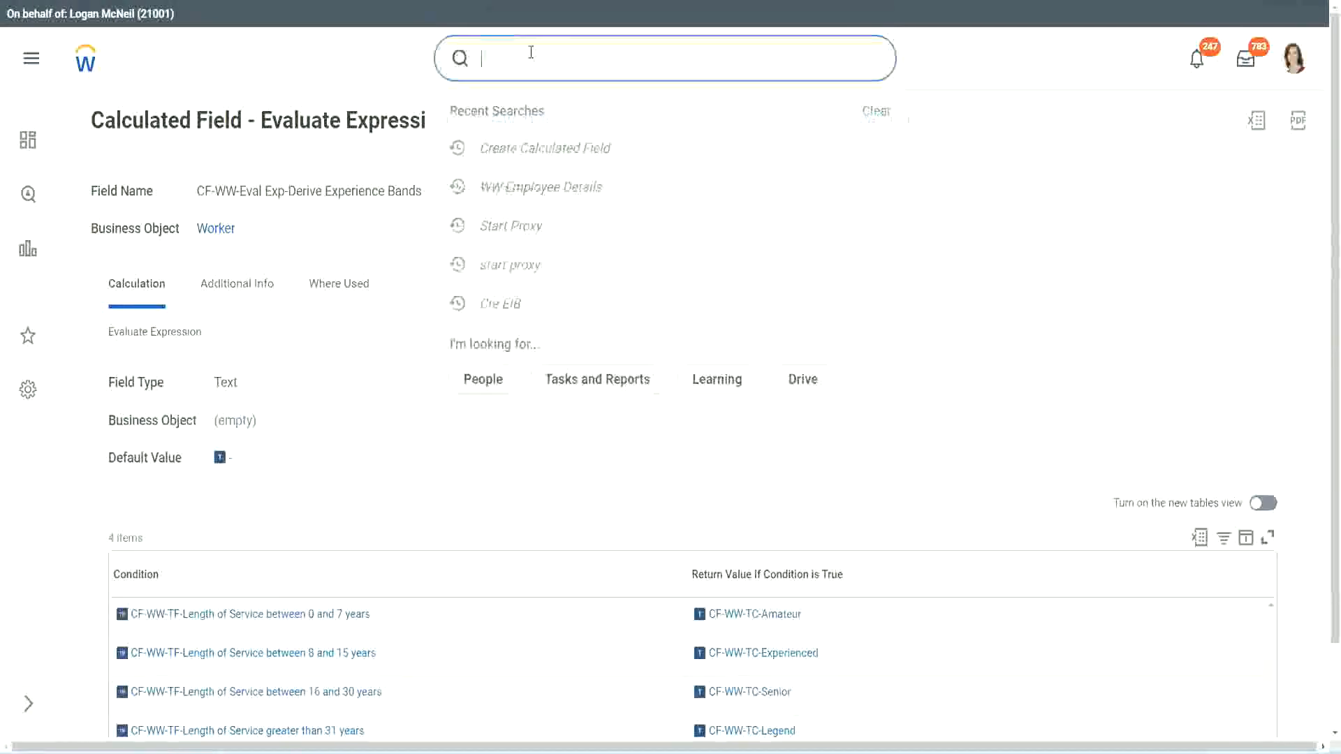
pyautogui.write('create calc')
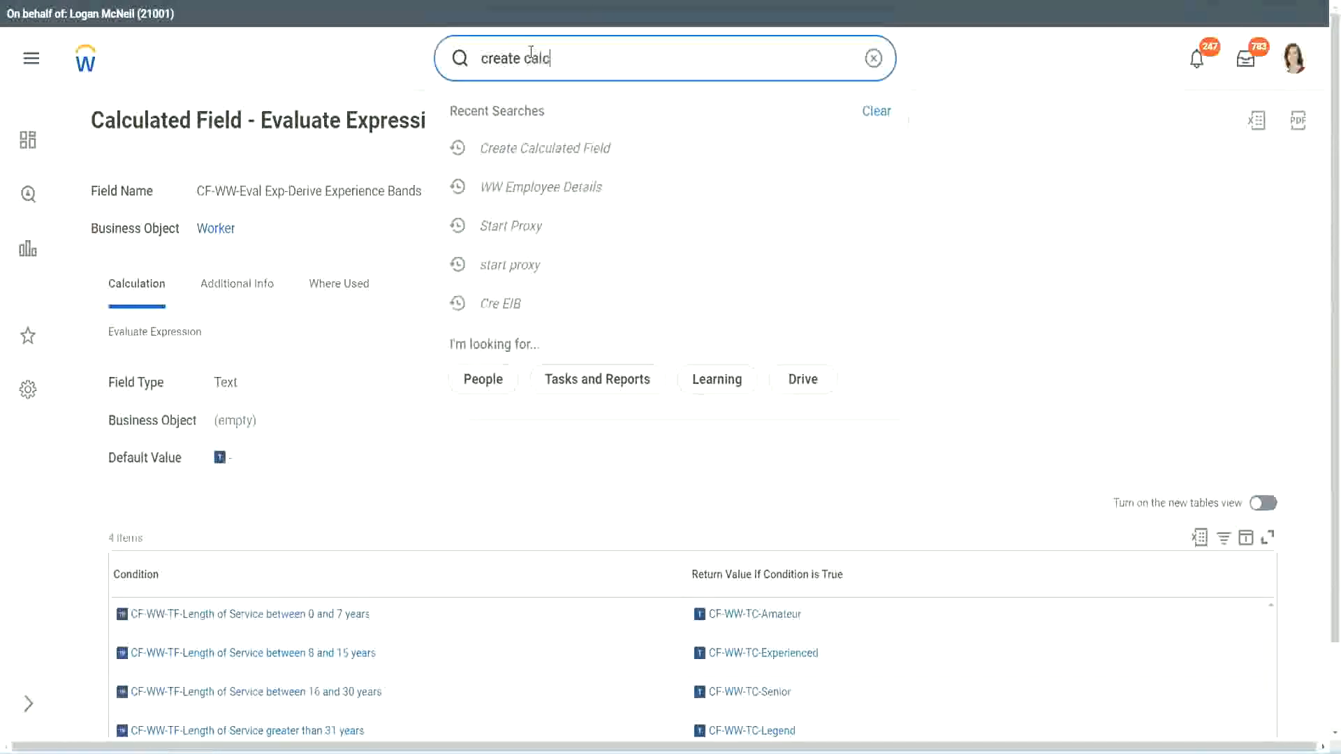
pyautogui.write(' field')
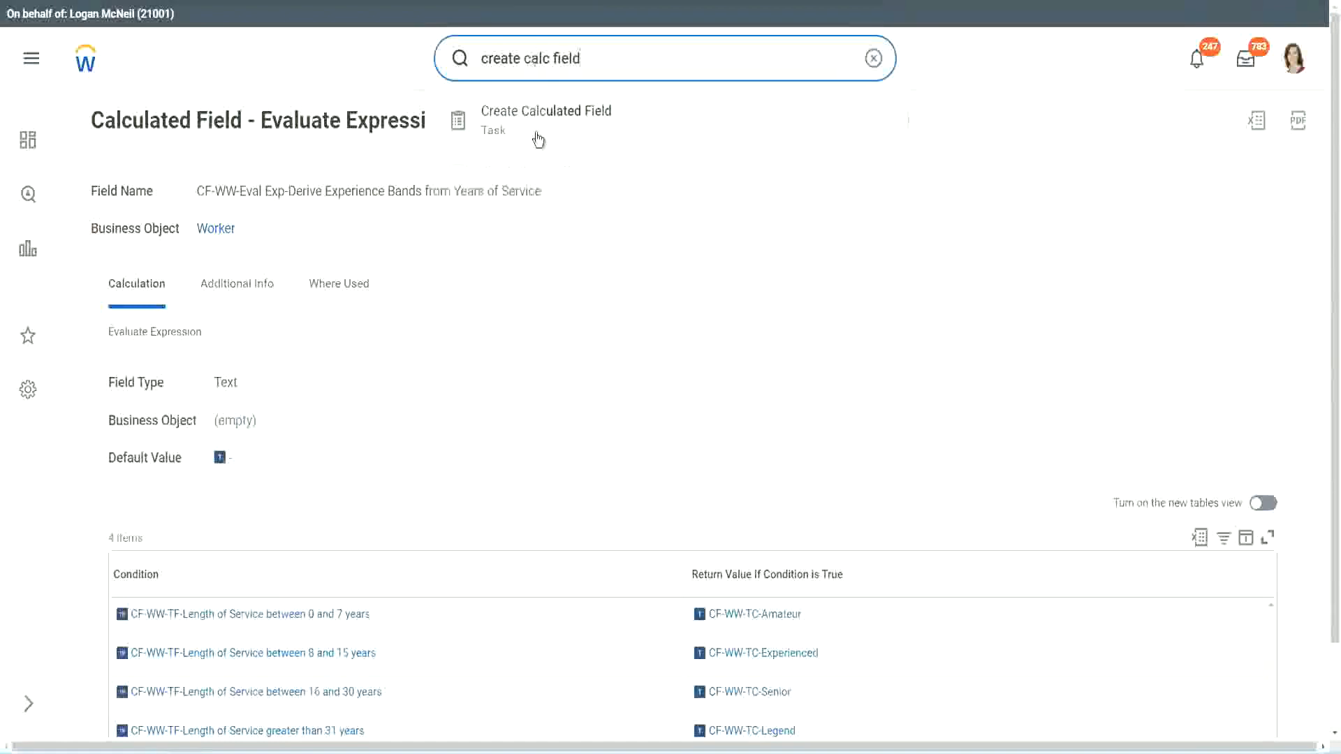
pyautogui.click(555, 129)
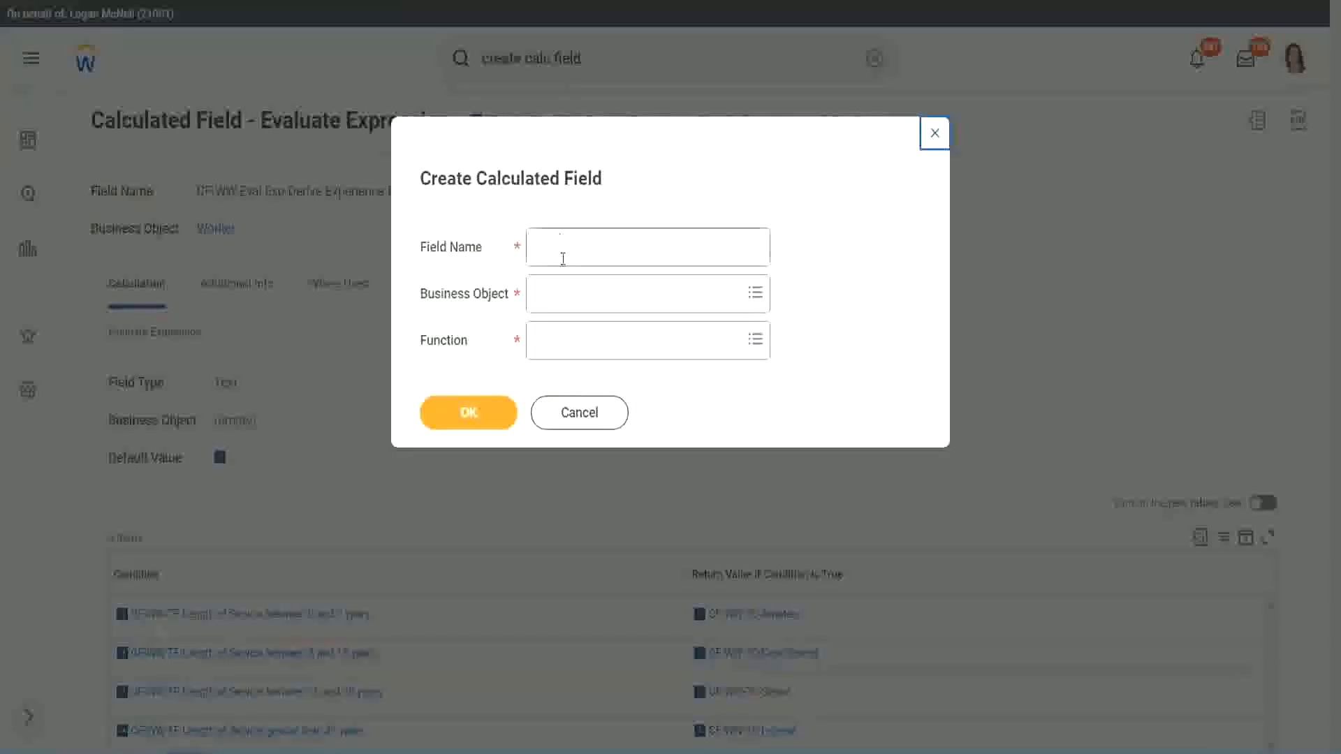
# Step: Name the new calculated field "CF-WW-LRB-Identify Experience Bands from years of Service"
pyautogui.click(564, 249)
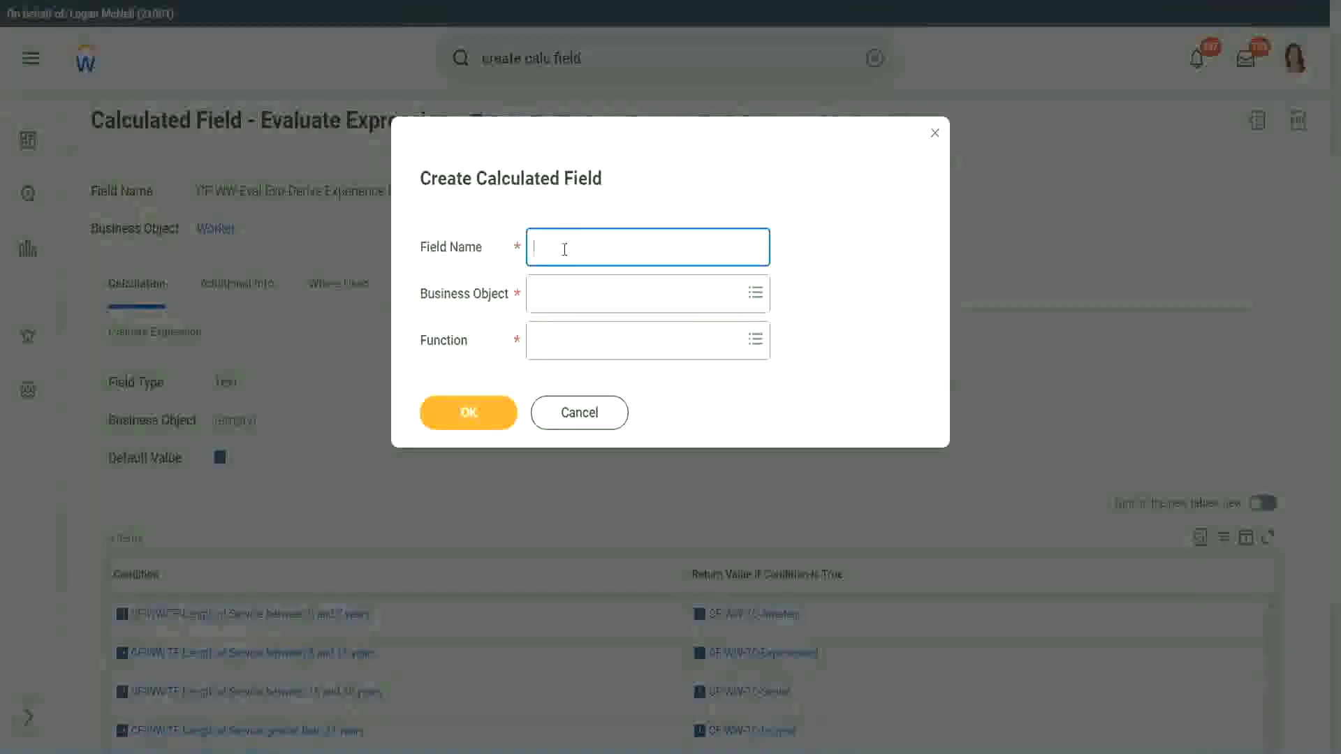
pyautogui.write('CF')
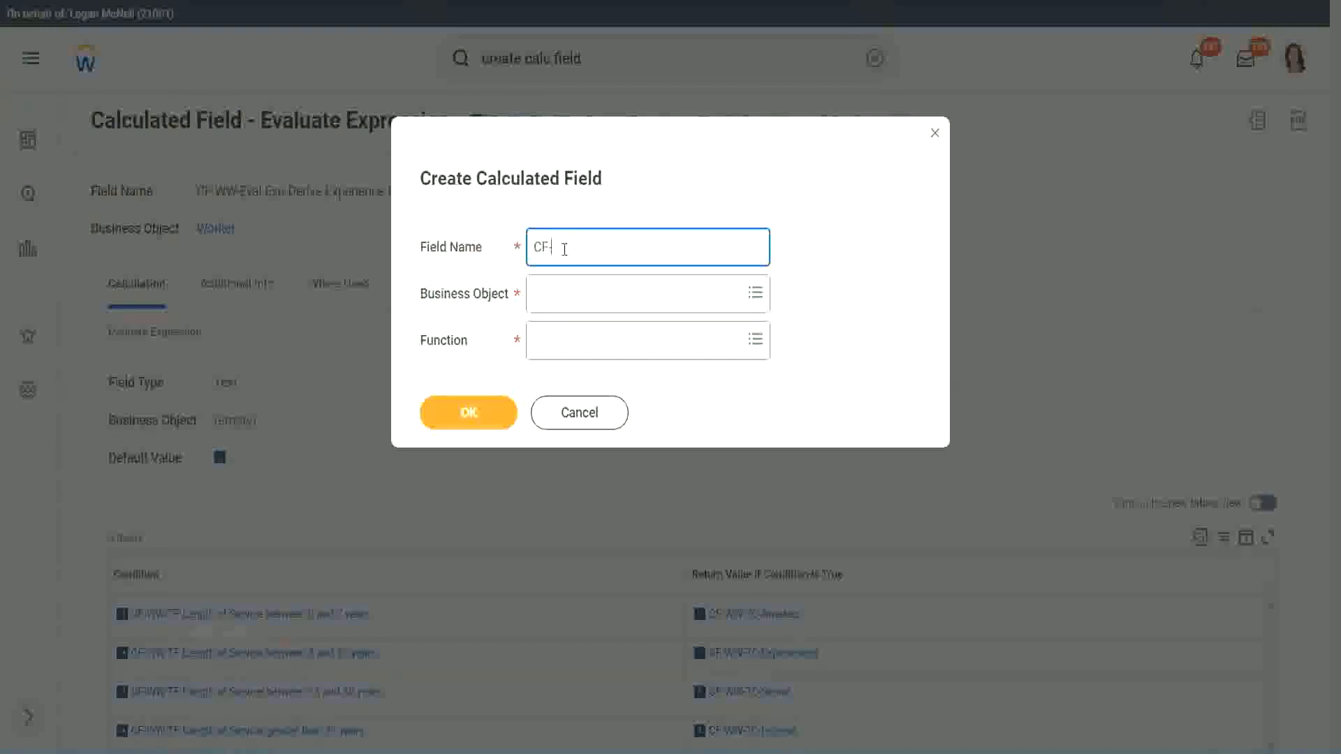
pyautogui.write('-WW-LRB-Identify Experien')
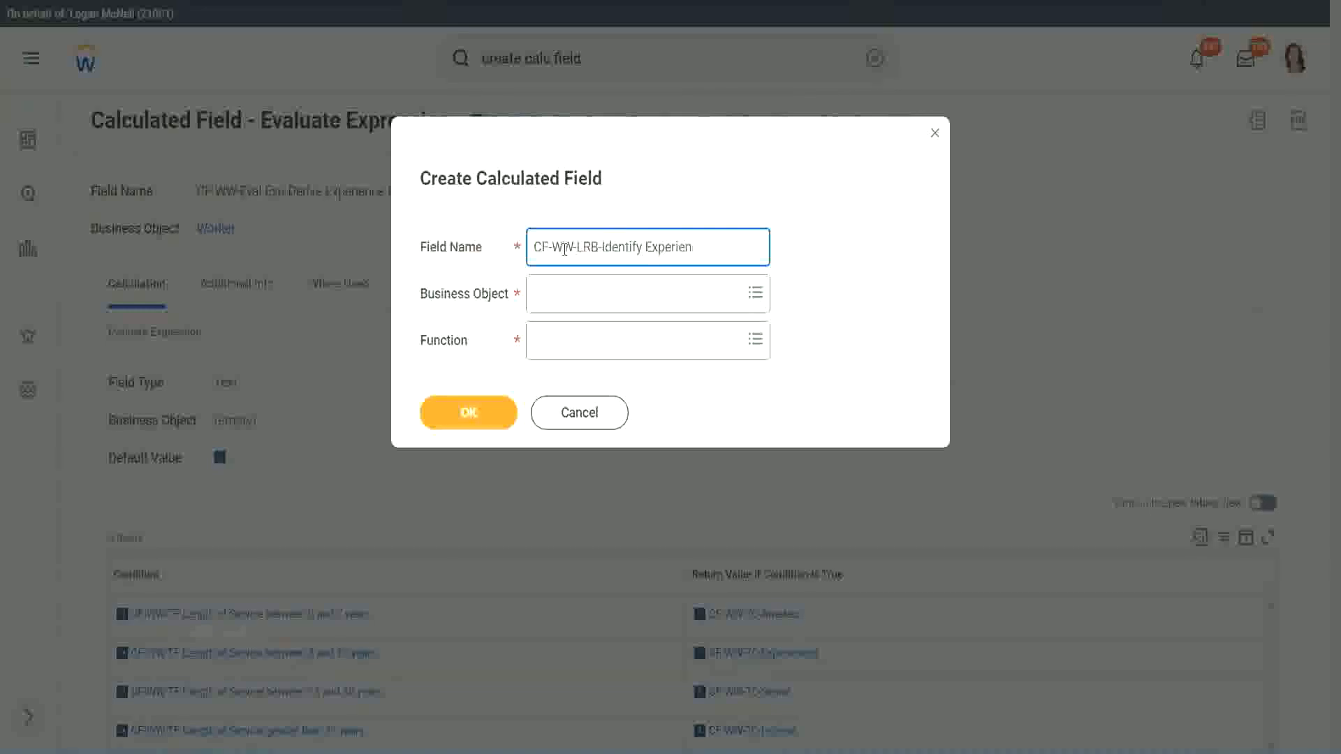
pyautogui.write('ce Bands from years of Service')
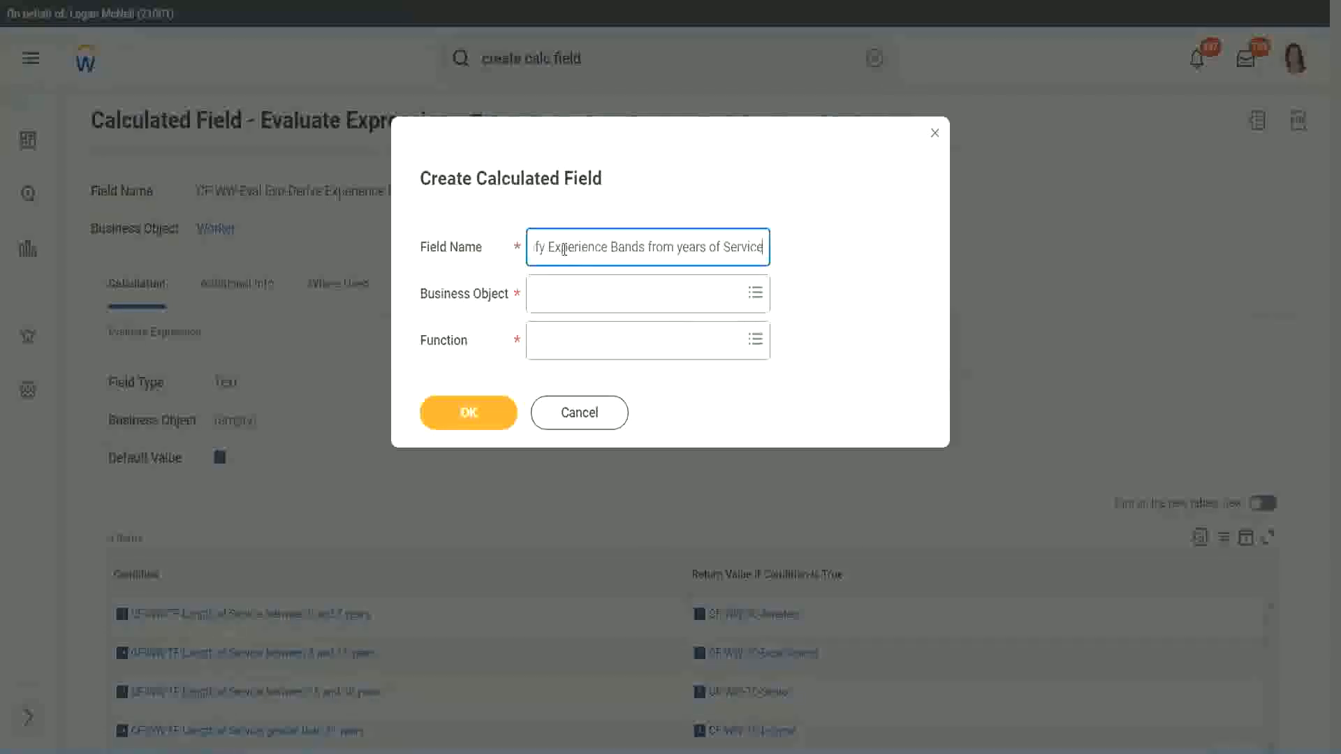
# Step: Set the business object to Worker and the function to Lookup Range Band, and confirm the new calculated field
pyautogui.press('Tab')
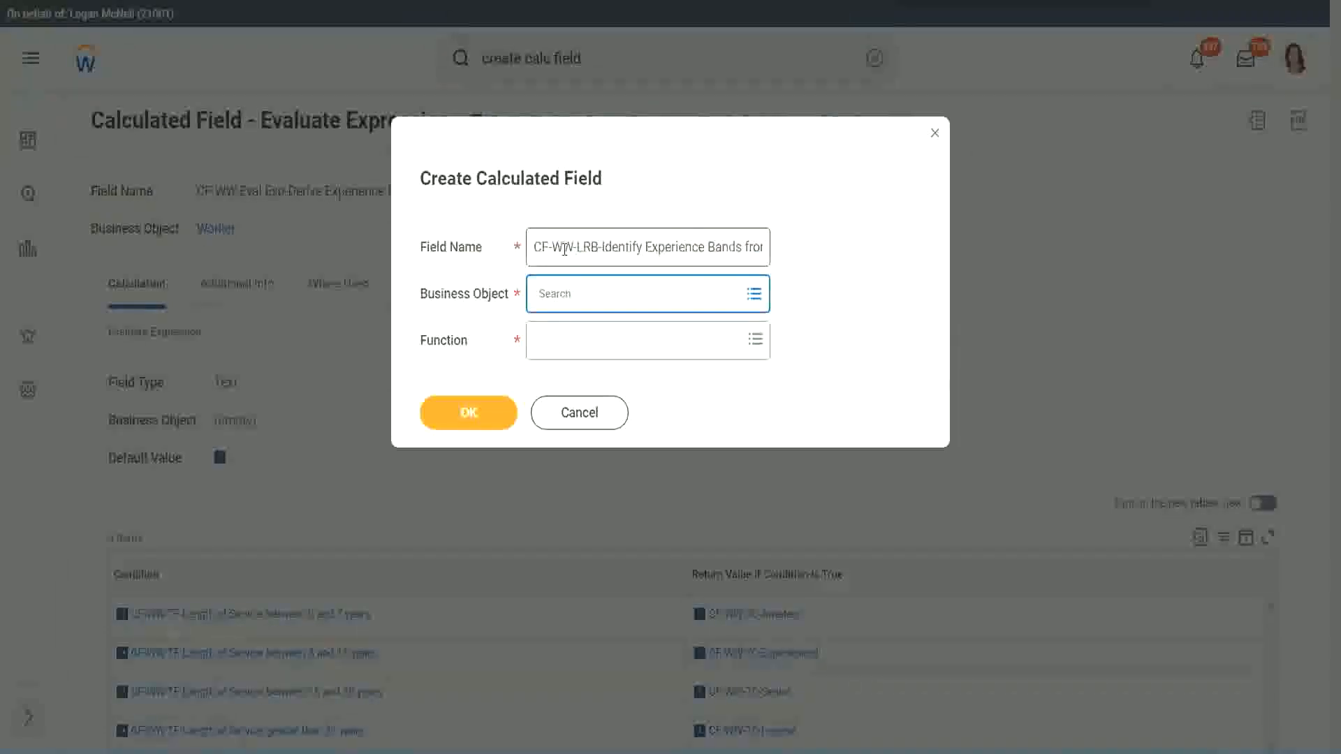
pyautogui.write('worker')
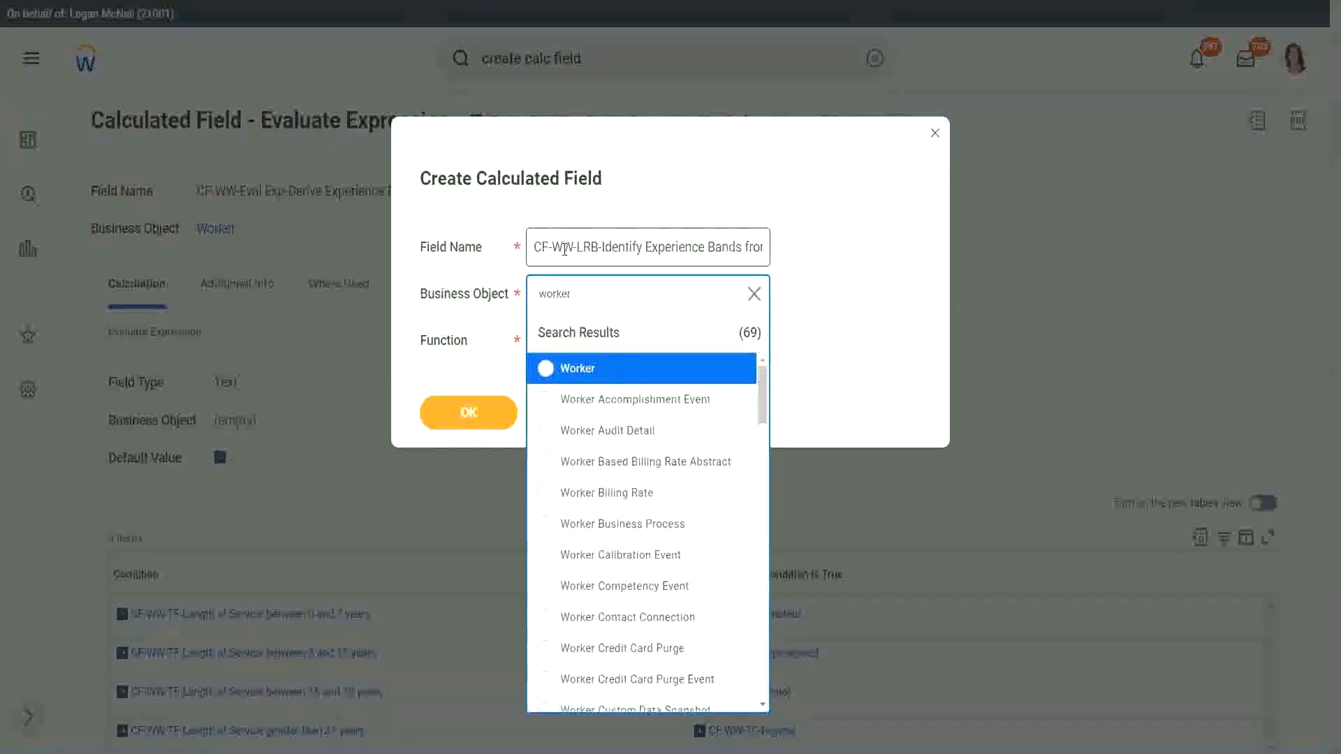
pyautogui.press('Return')
pyautogui.press('Tab')
pyautogui.write('l')
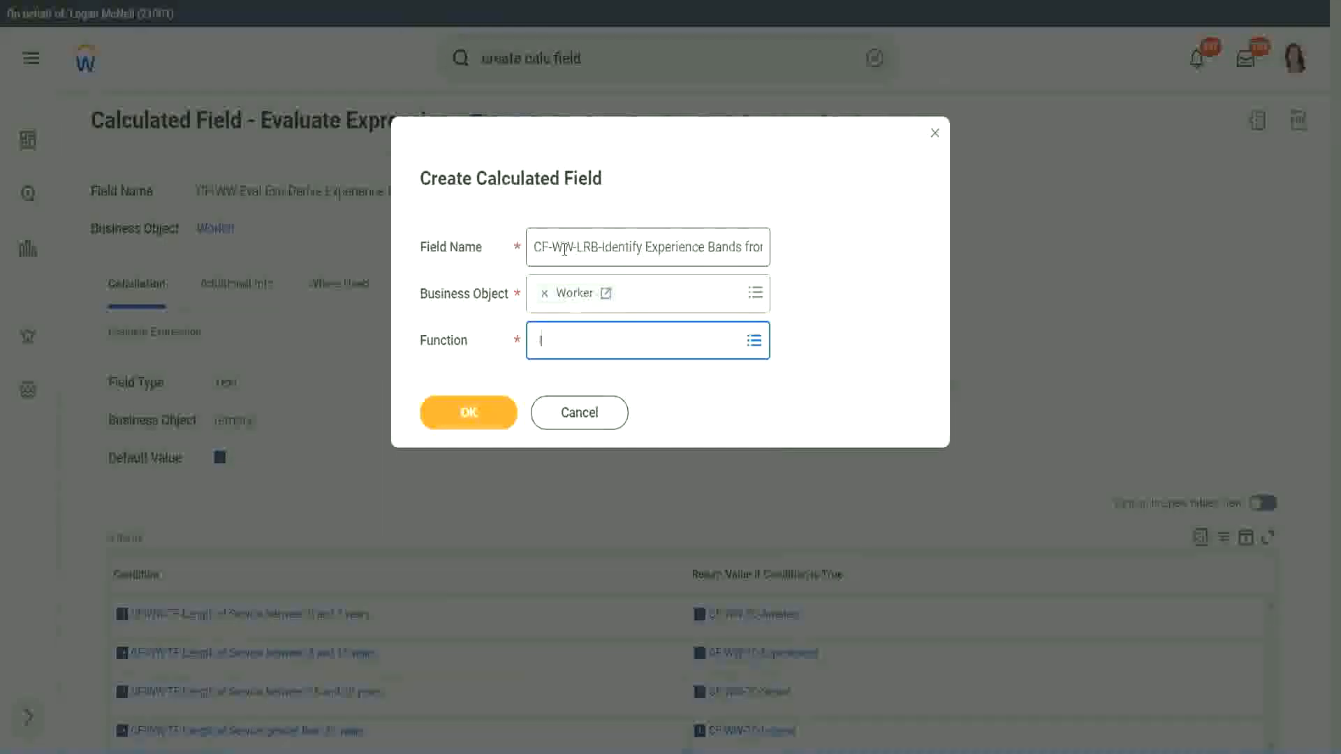
pyautogui.write('oo')
pyautogui.press('Return')
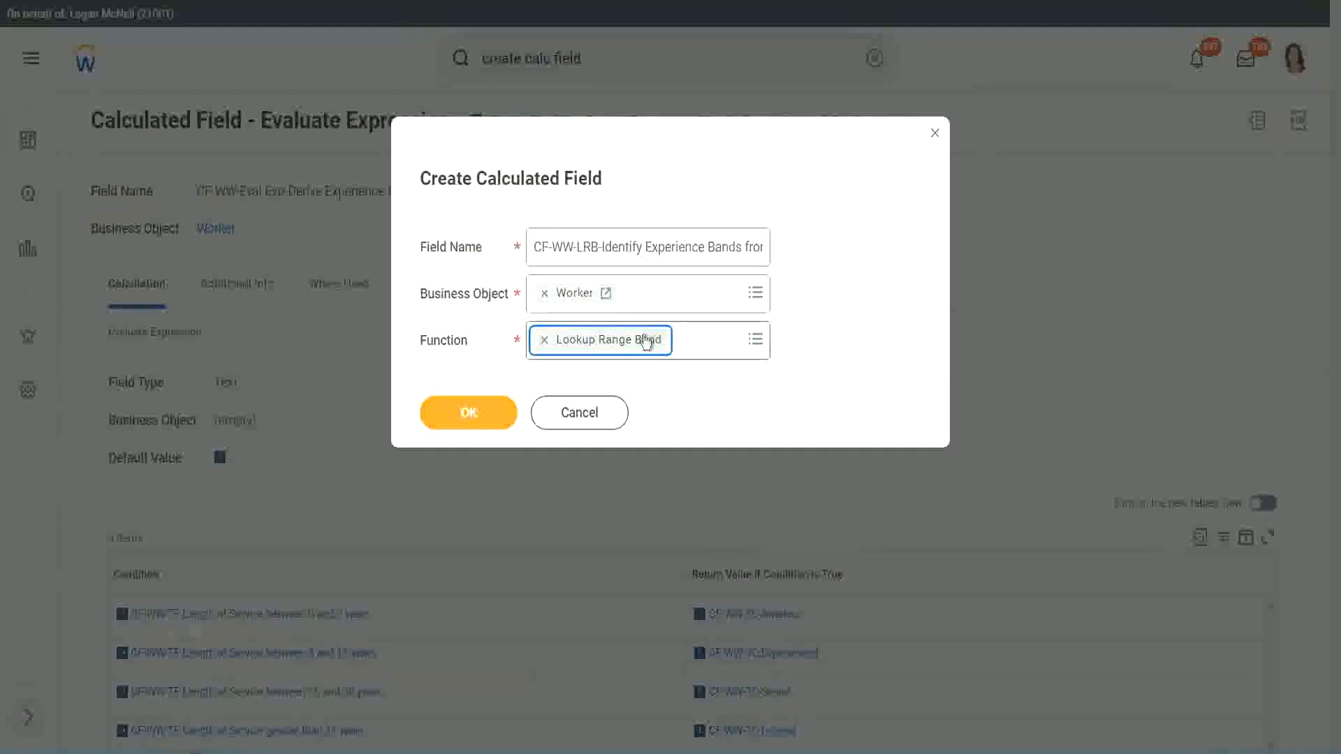
pyautogui.click(479, 415)
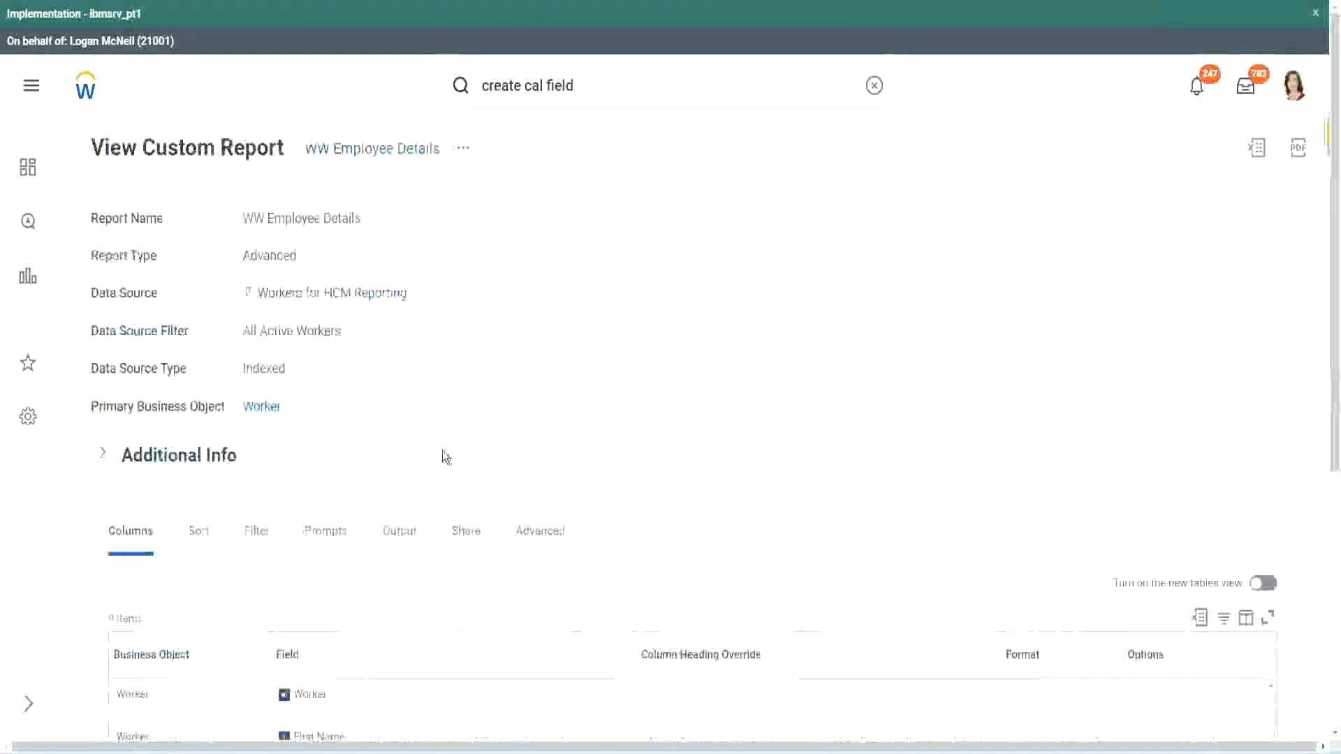
# Step: Copy the field name "CF-WW-Convert Text To Number-Number of Years from Length of Service" from the WW Employee Details report and set it as the source field
pyautogui.scroll(-5, 440, 503)
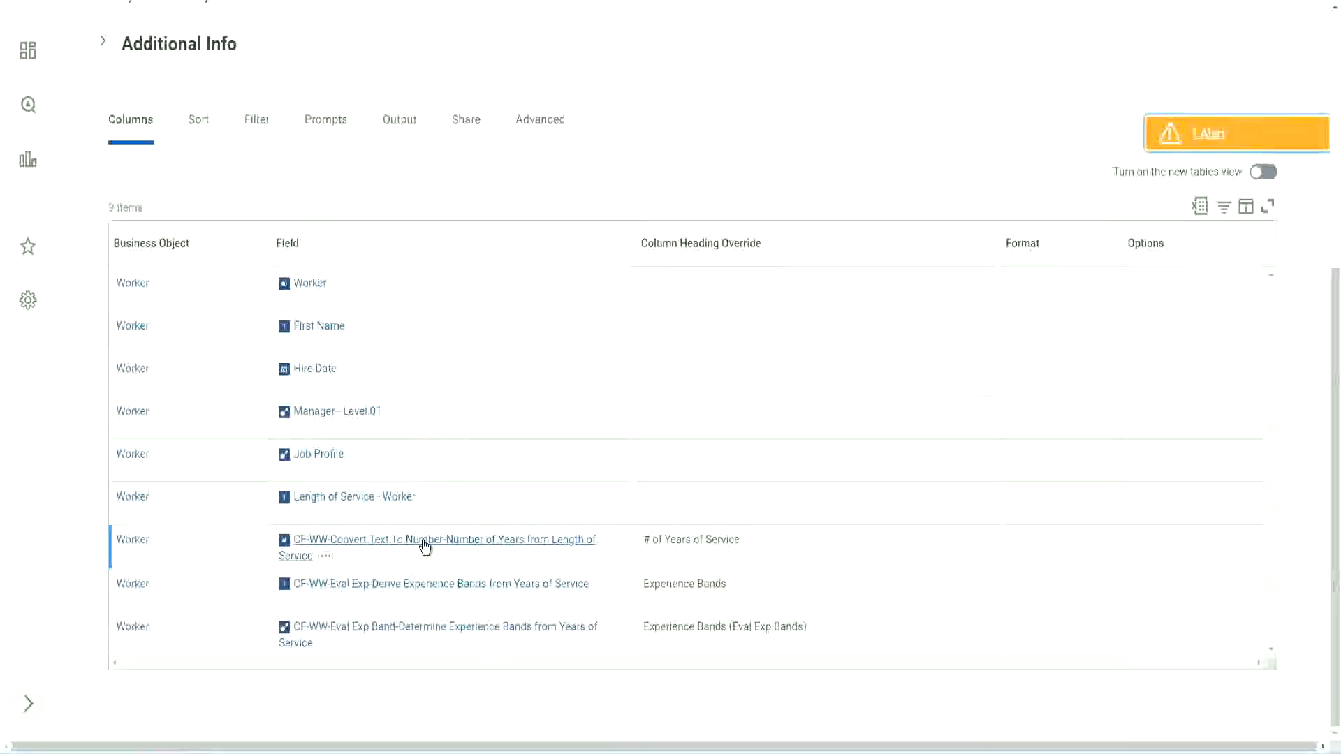
pyautogui.rightClick(423, 545)
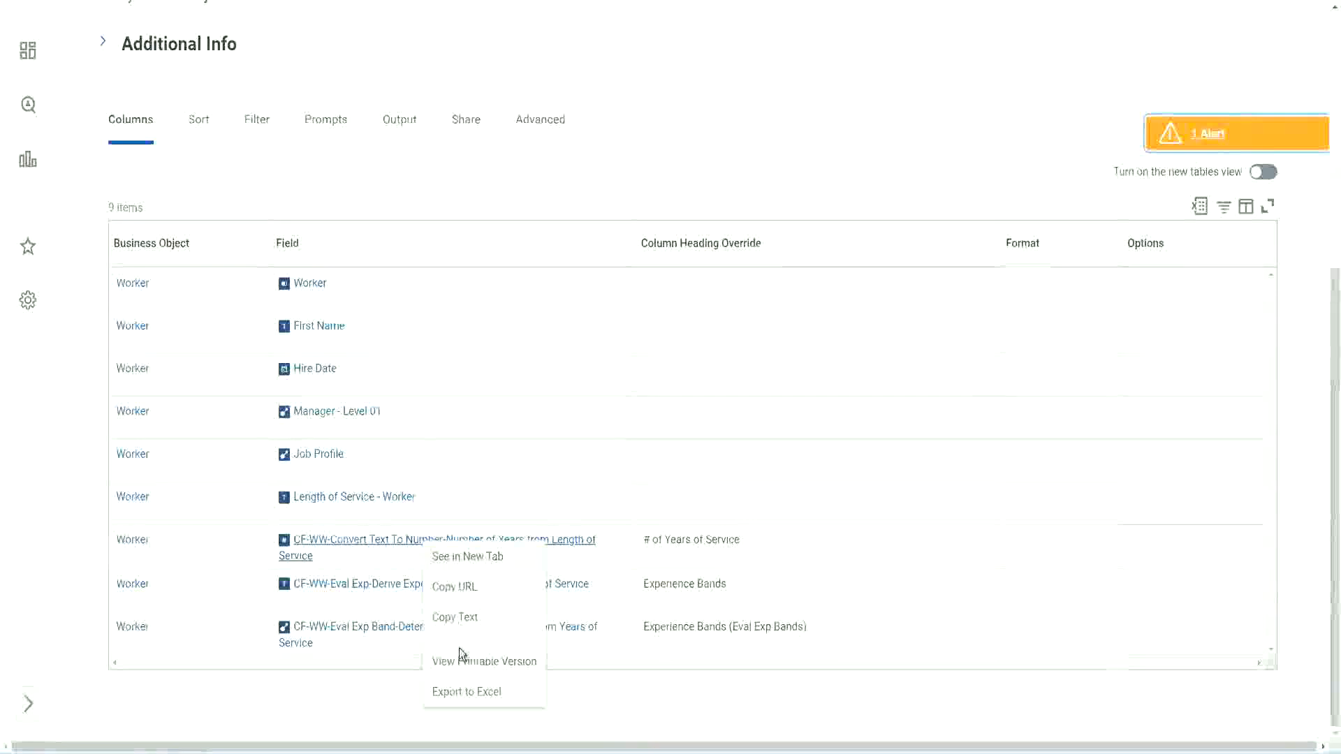
pyautogui.press('Escape')
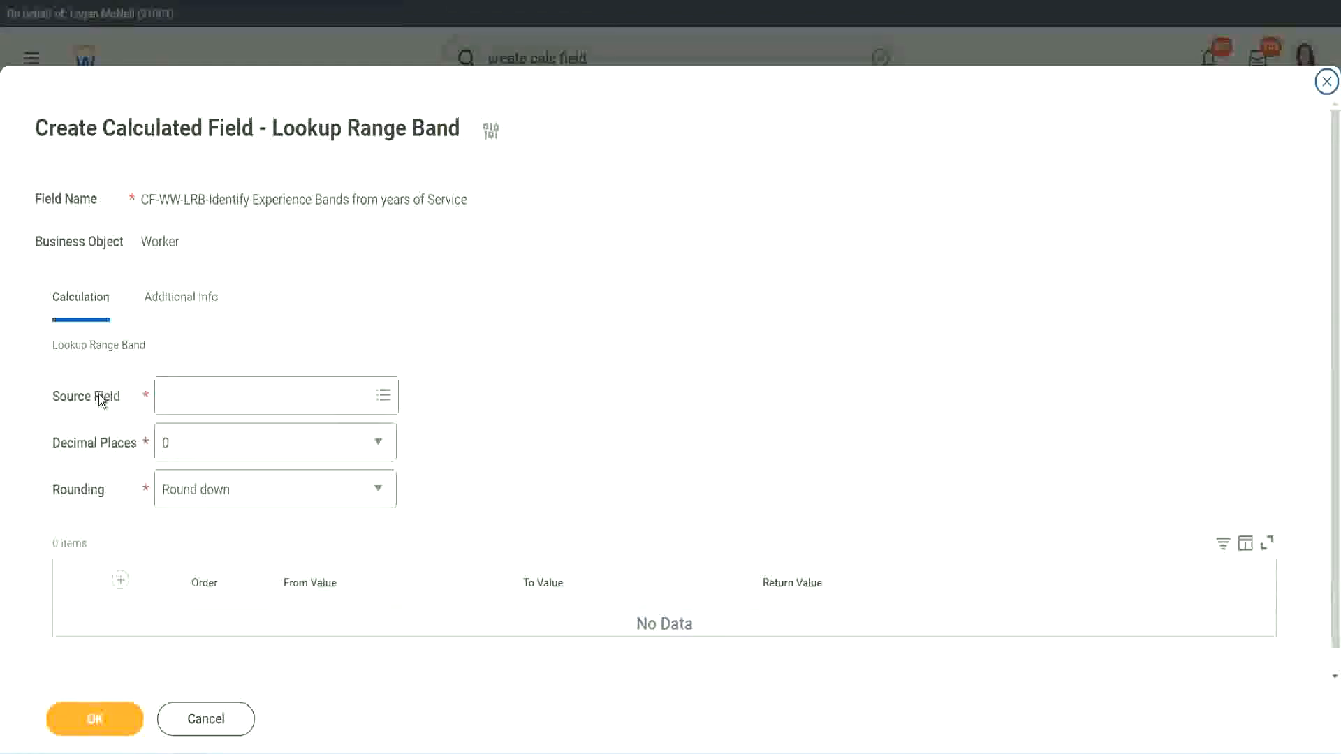
pyautogui.click(208, 398)
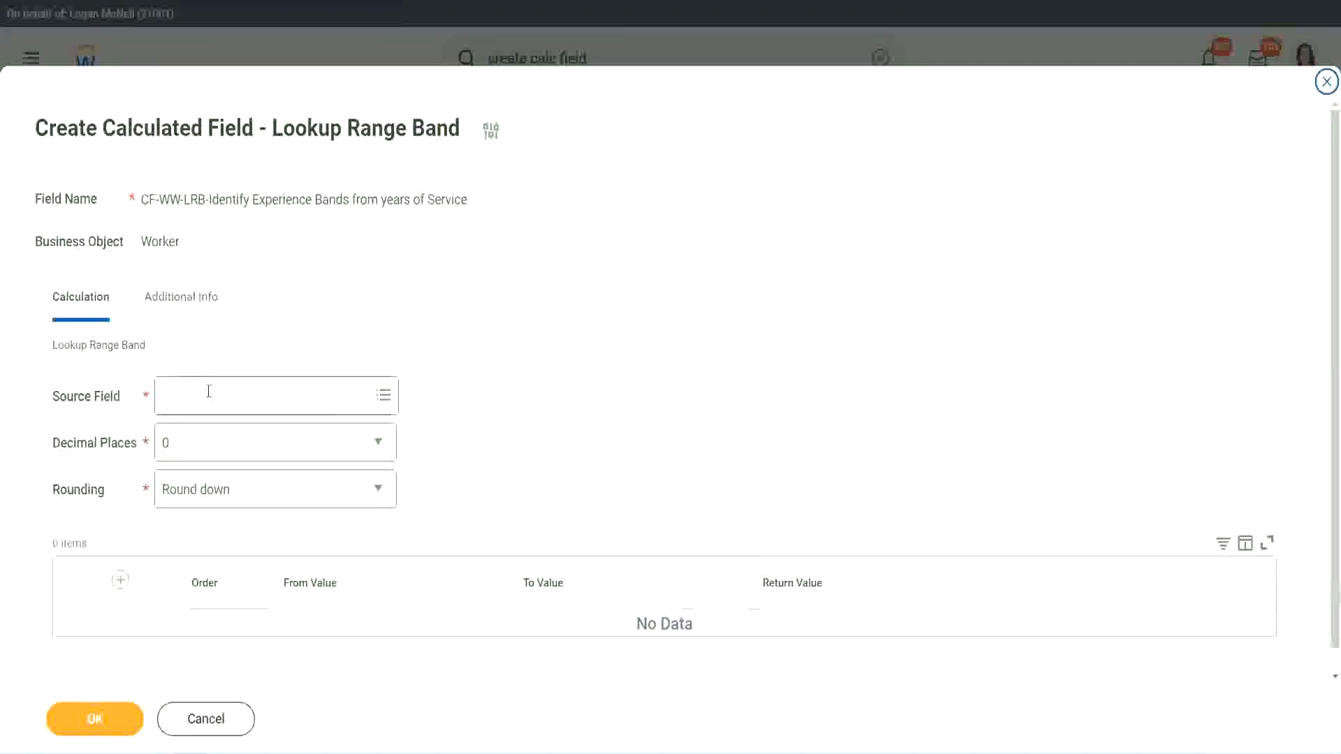
pyautogui.press('Return')
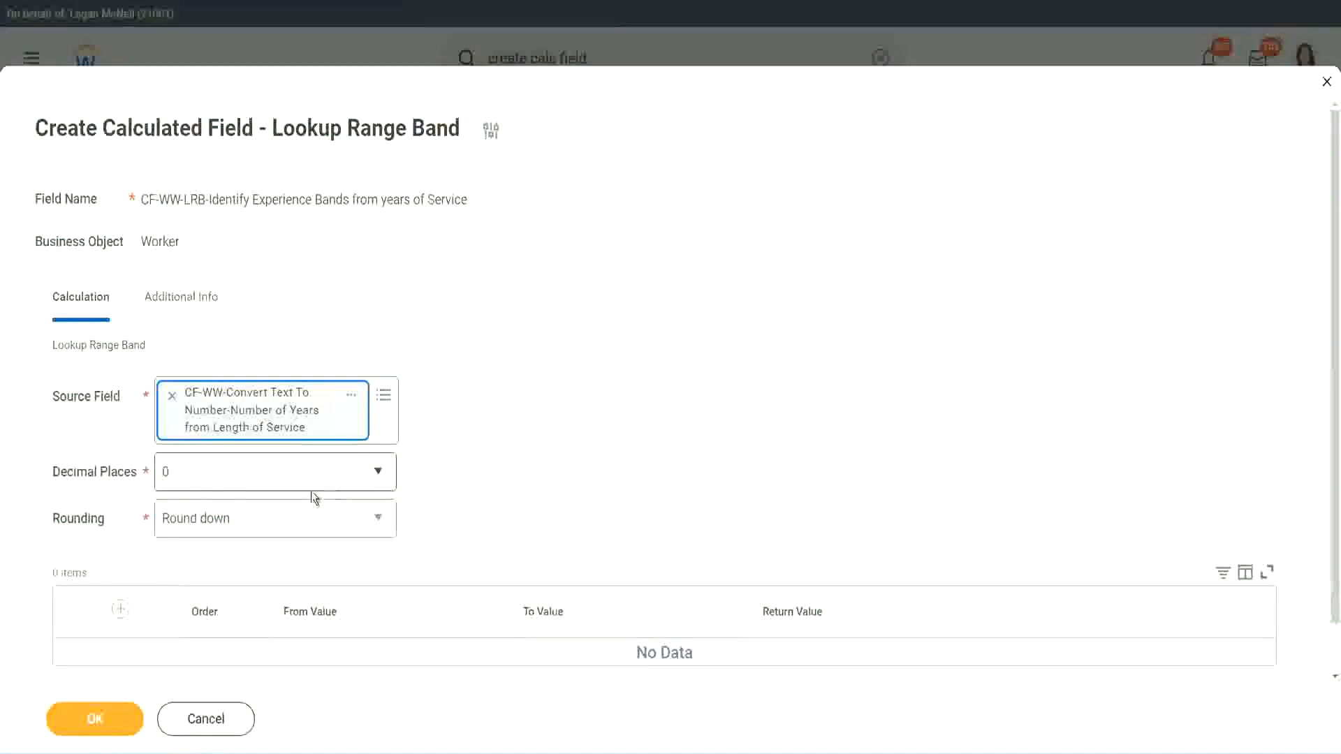
# Step: Keep the decimal places at 0 and set the rounding to Round
pyautogui.click(262, 481)
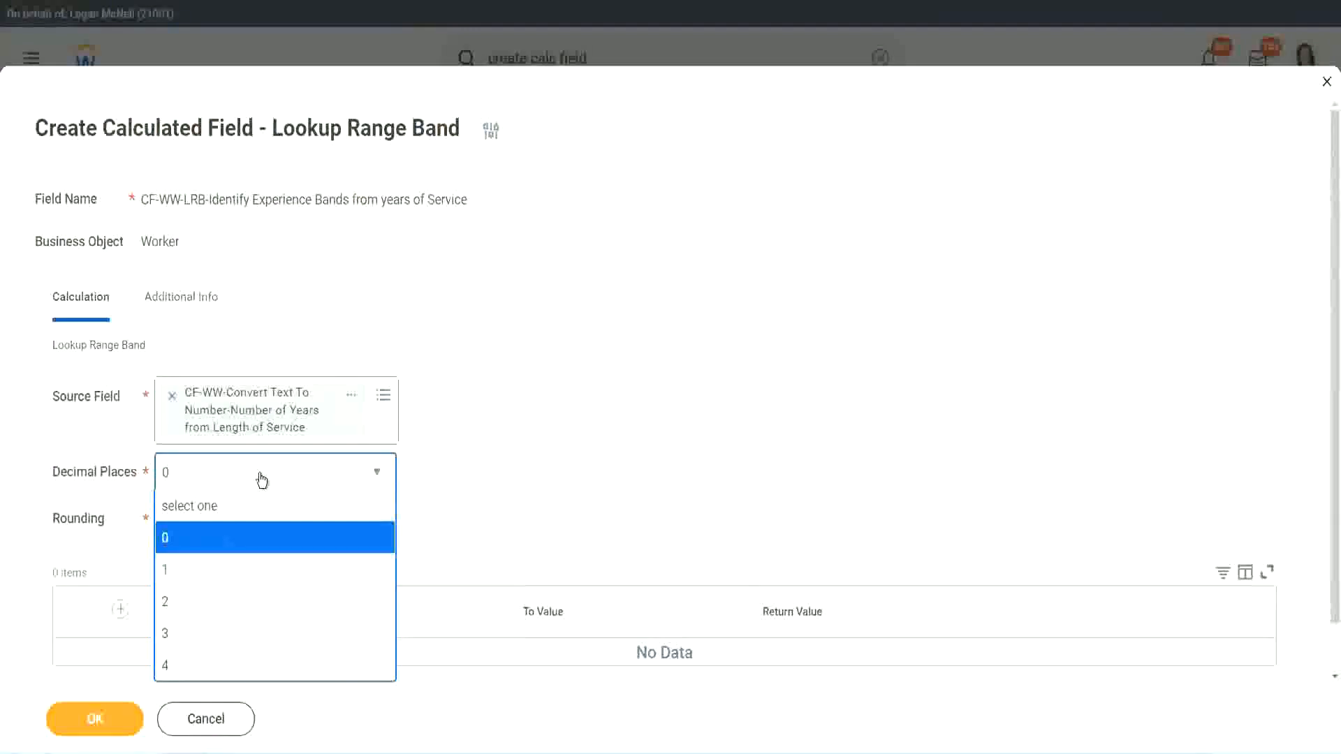
pyautogui.click(523, 461)
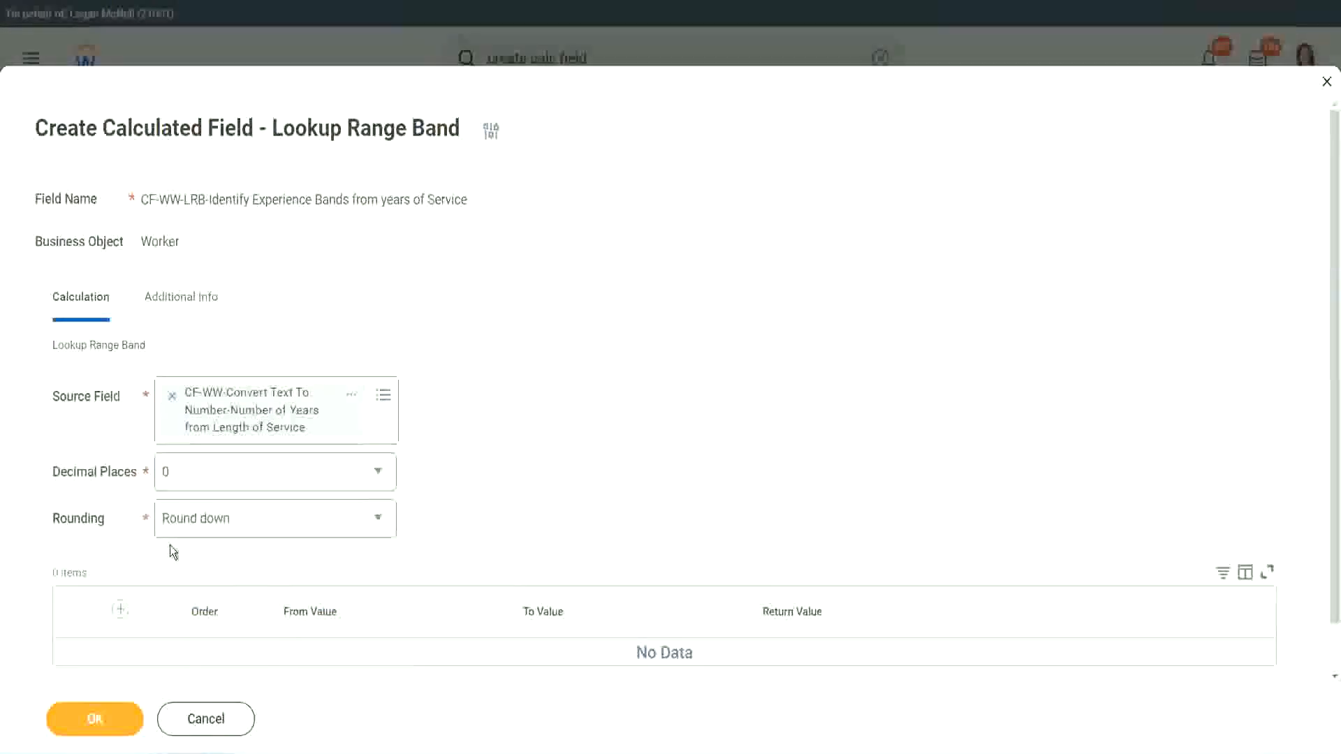
pyautogui.click(215, 524)
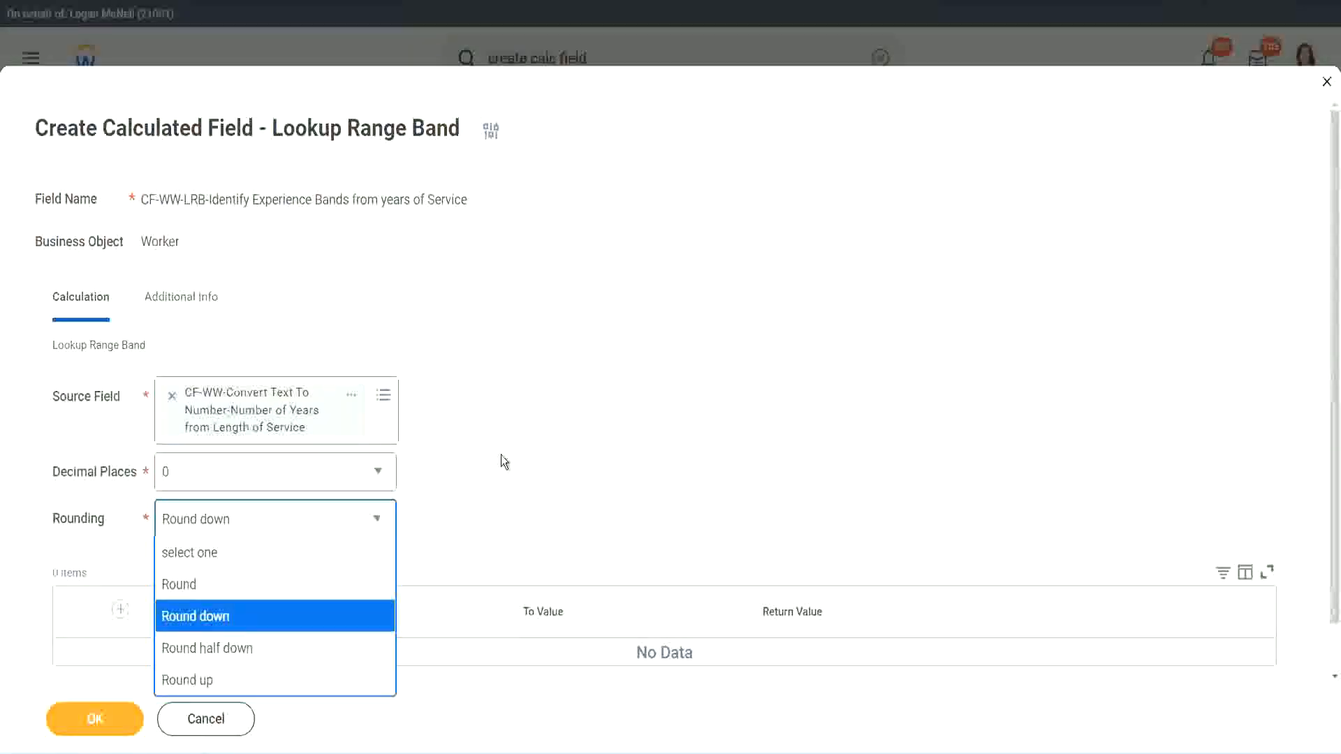
pyautogui.click(472, 514)
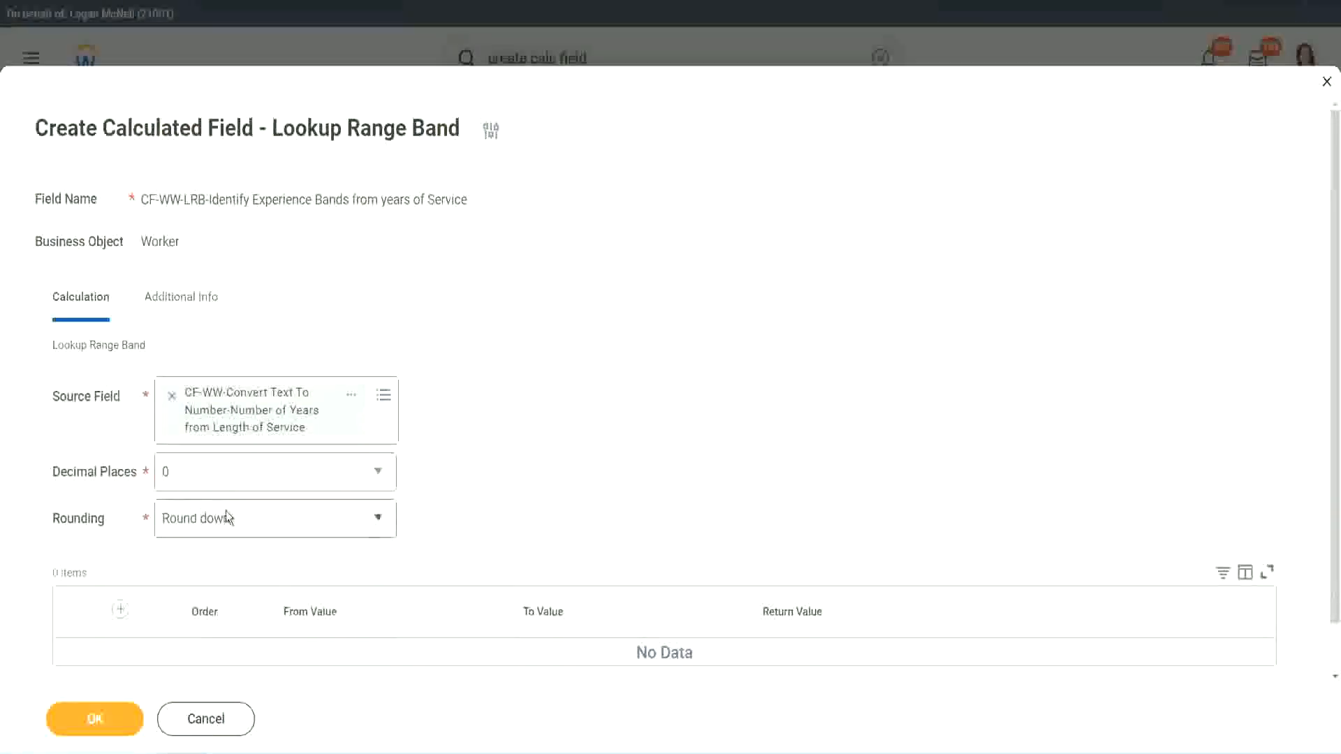
pyautogui.click(232, 528)
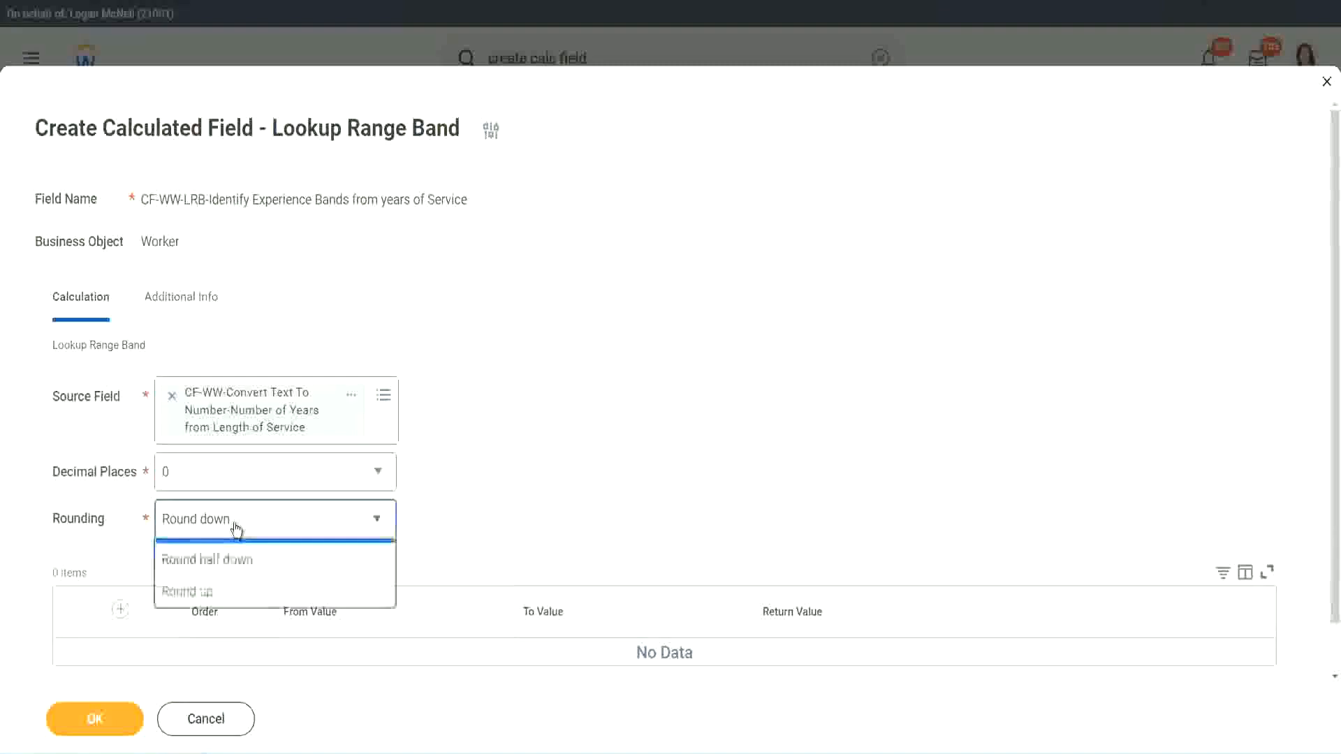
pyautogui.click(225, 586)
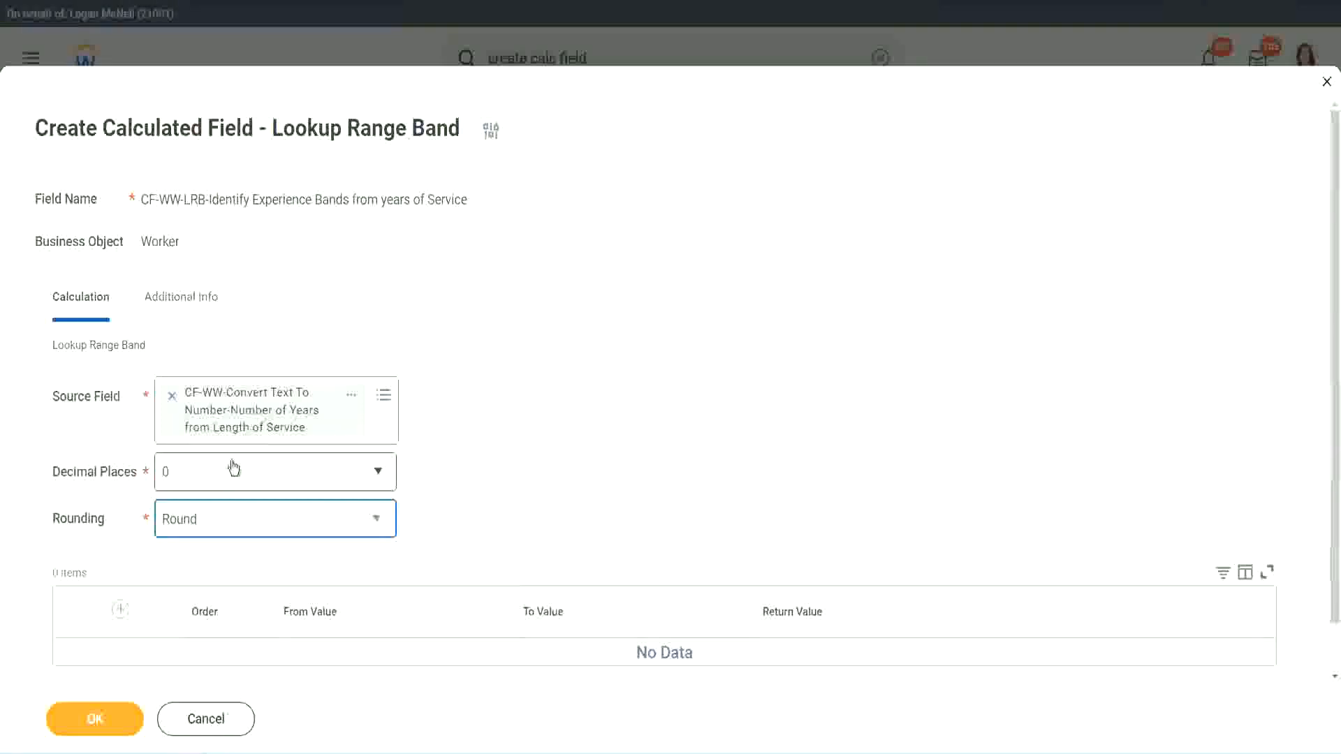
# Step: Add the first range band from 0 to 7 with the return value "Amateur"
pyautogui.click(122, 610)
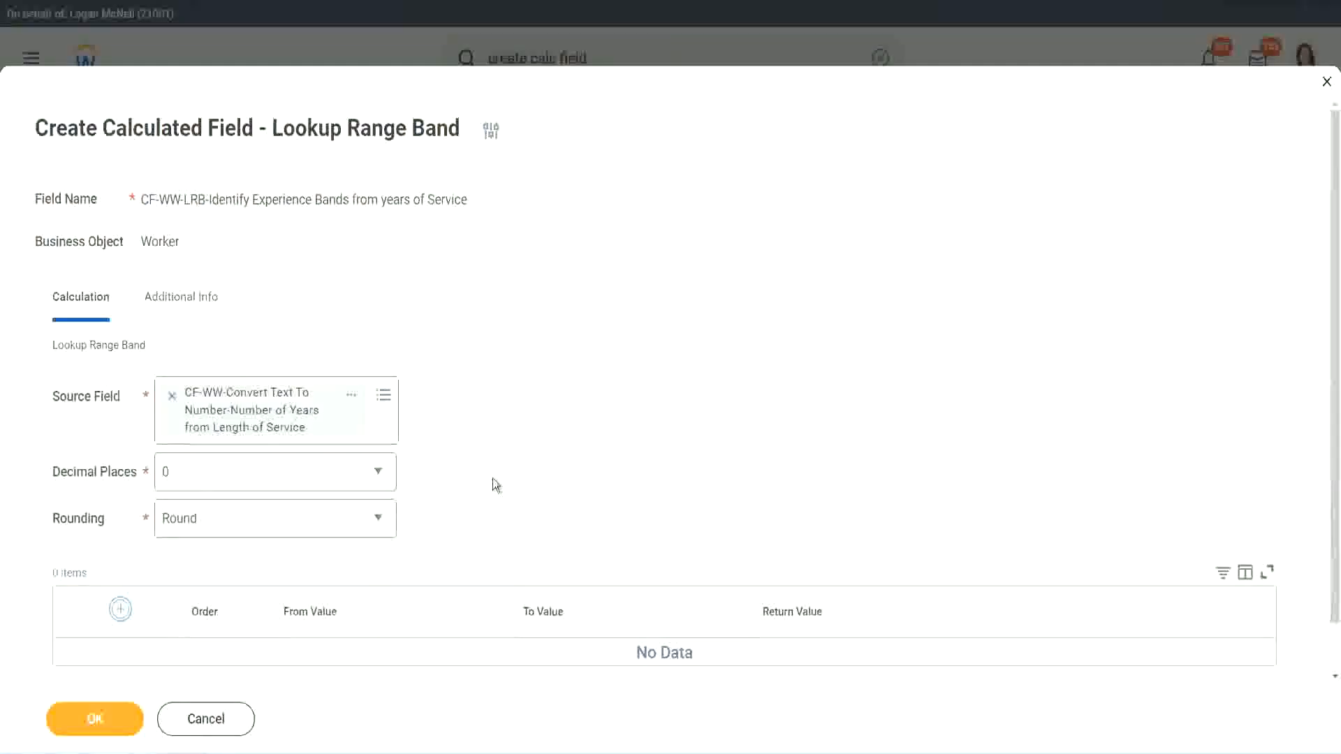
pyautogui.scroll(-2, 559, 414)
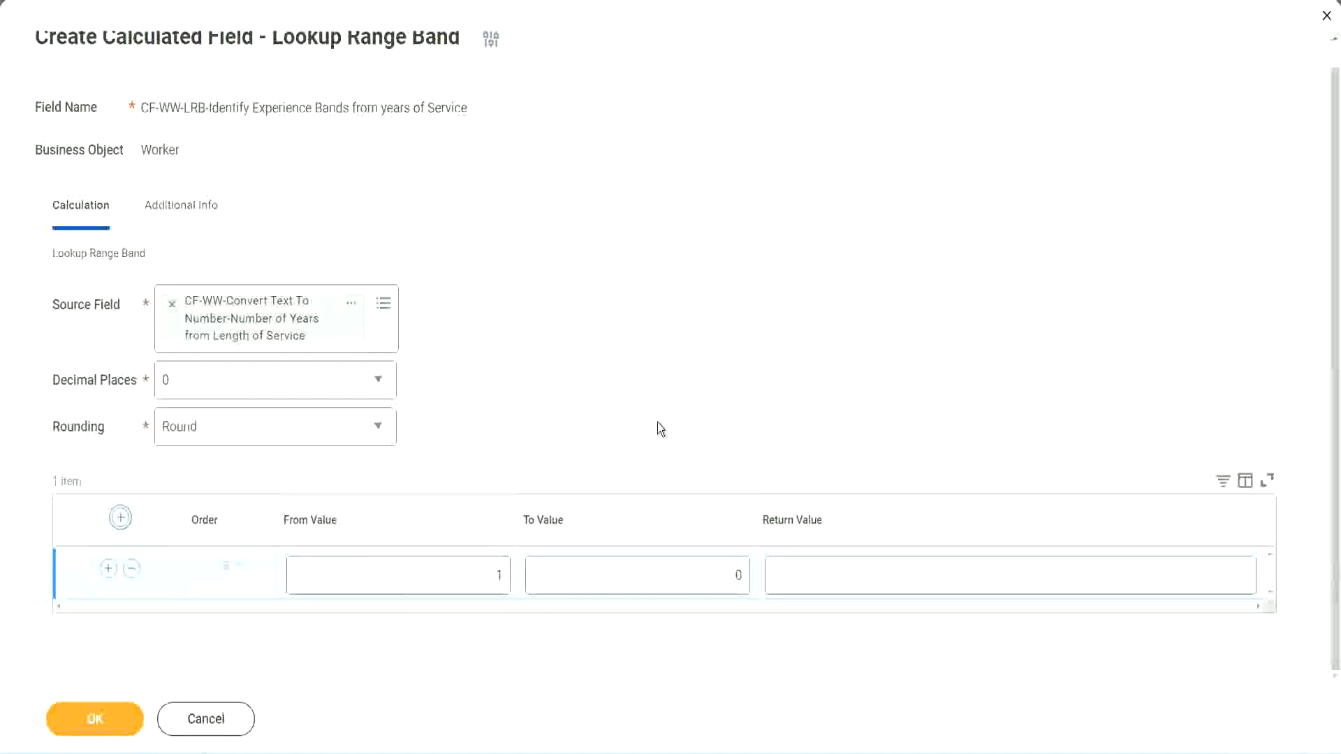
pyautogui.doubleClick(490, 580)
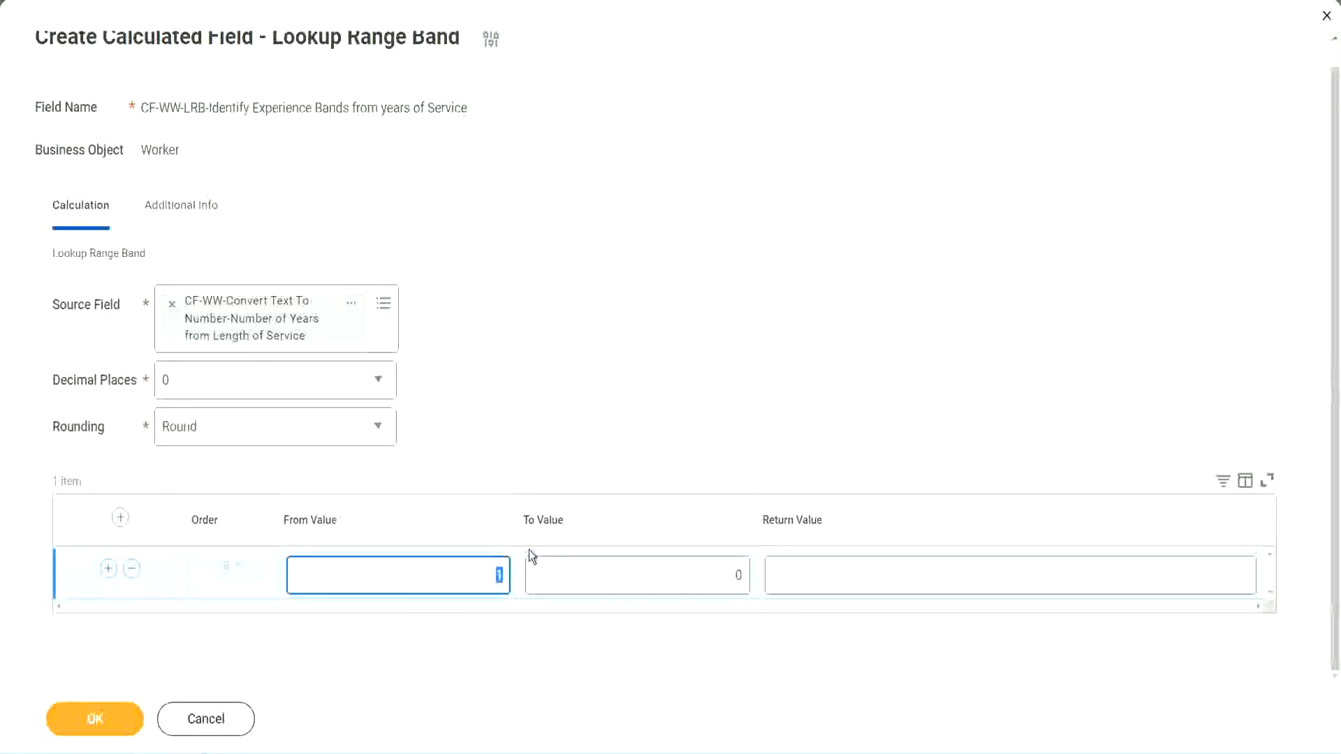
pyautogui.write('0')
pyautogui.press('Tab')
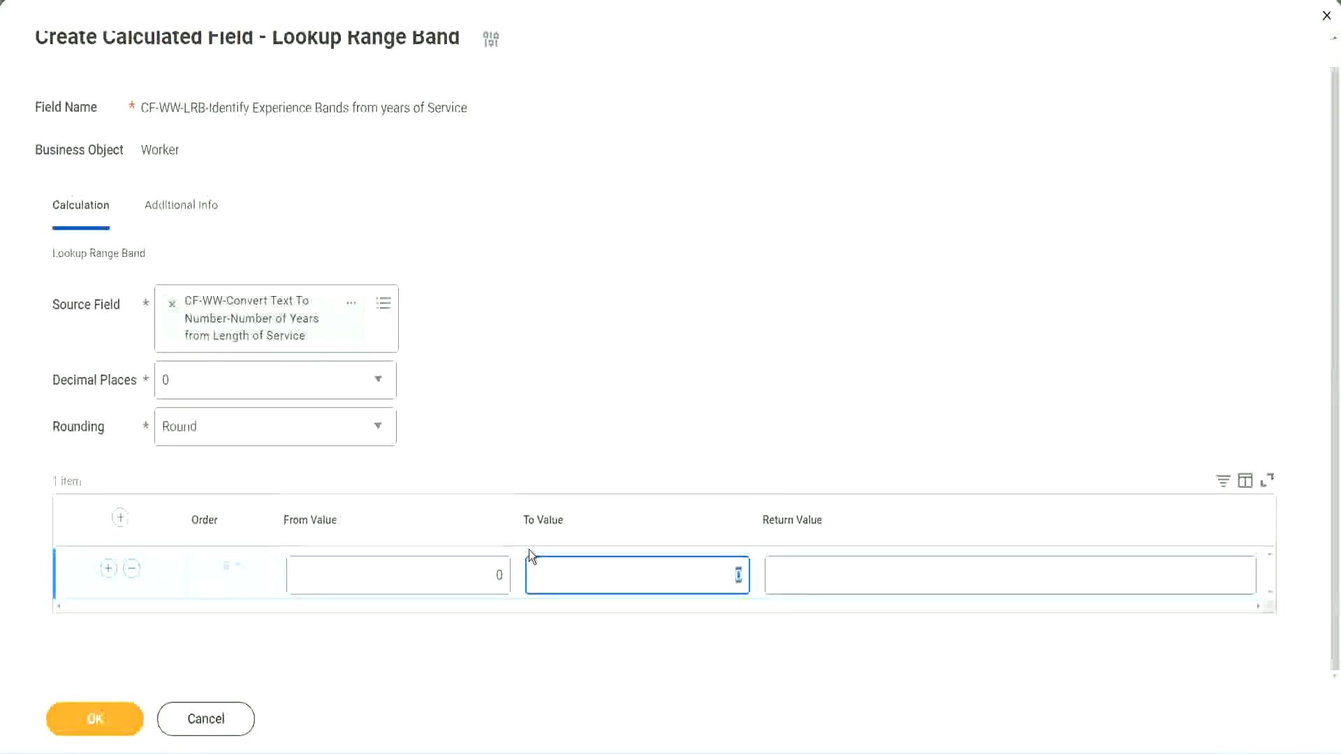
pyautogui.write('7')
pyautogui.press('Tab')
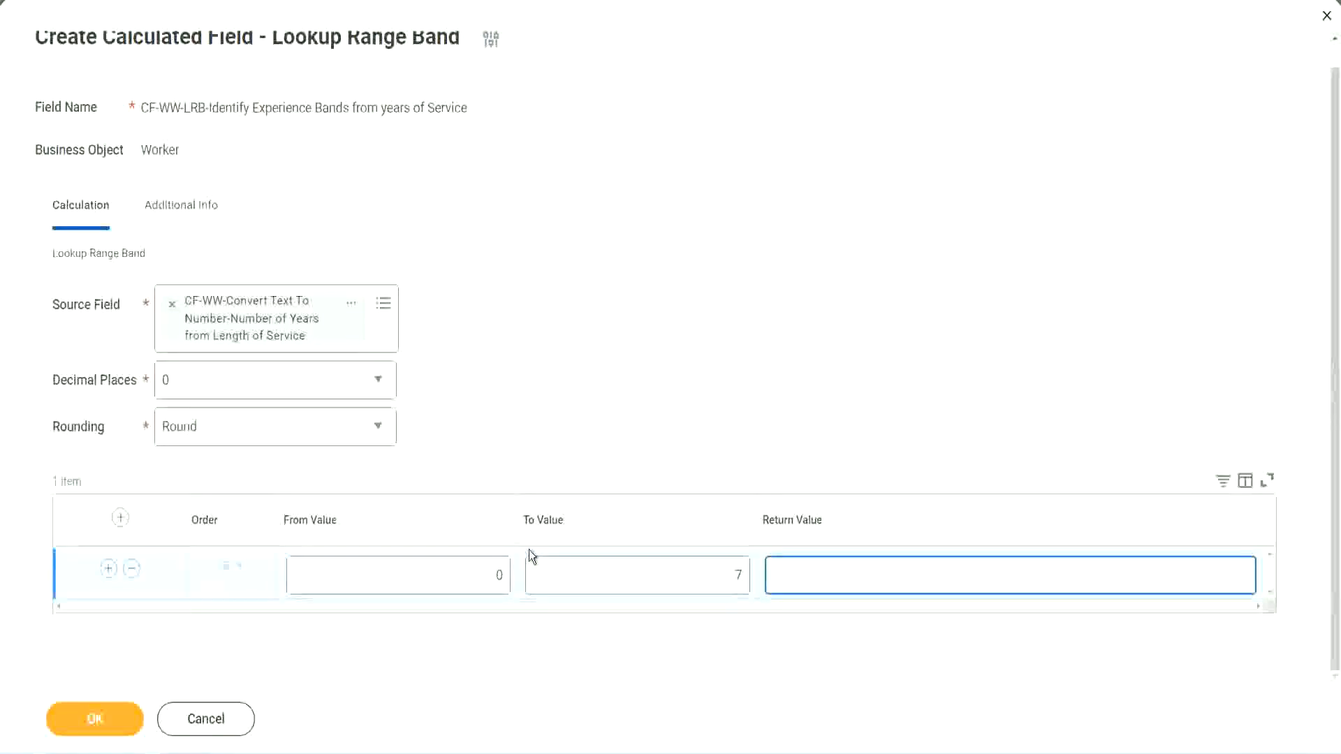
pyautogui.write('Amateur')
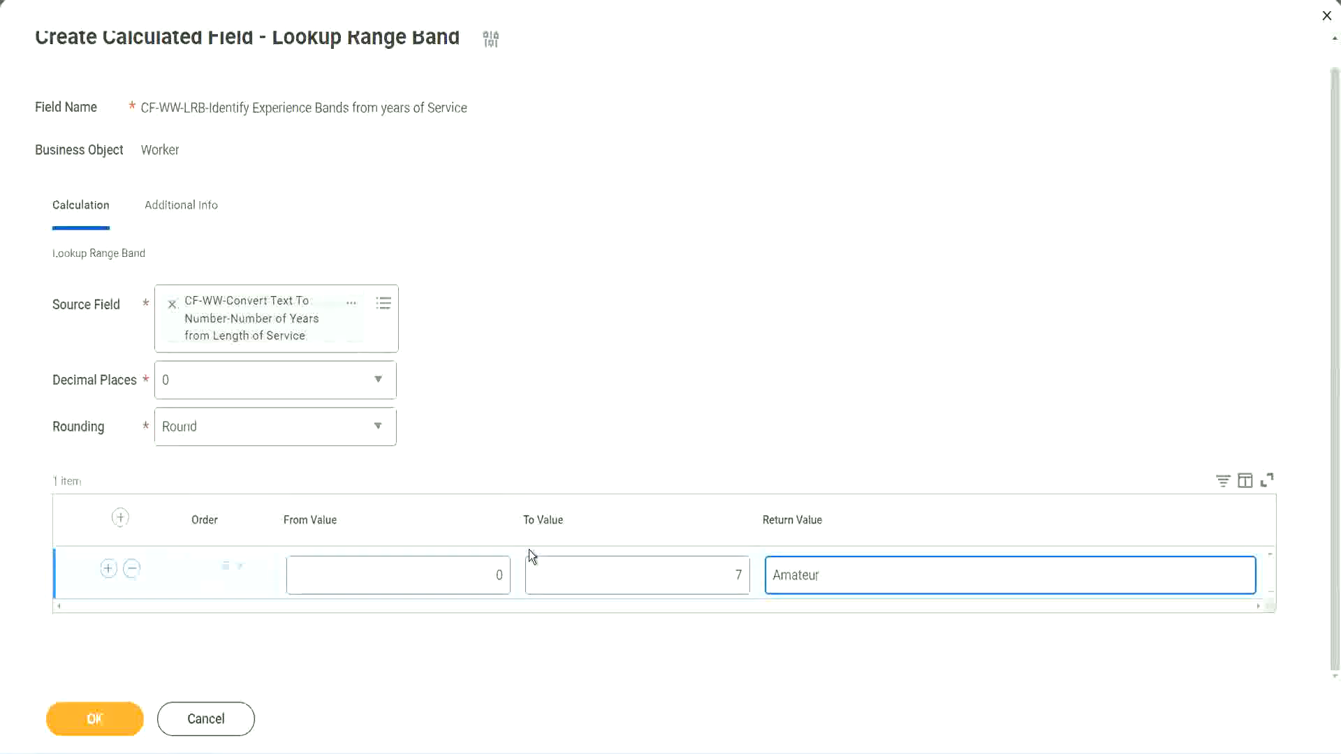
pyautogui.click(463, 585)
pyautogui.click(718, 566)
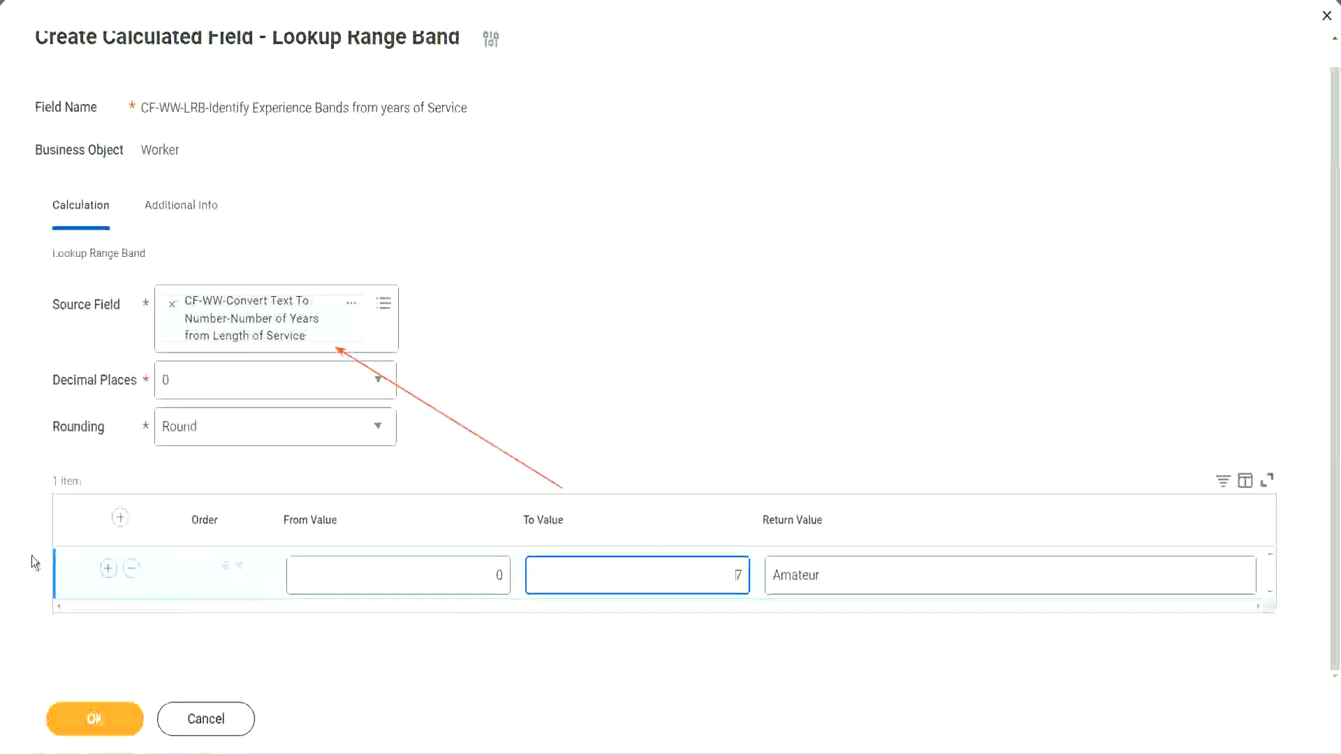
# Step: Add a second range band from 8 to 15 with the return value "Experienced"
pyautogui.click(108, 569)
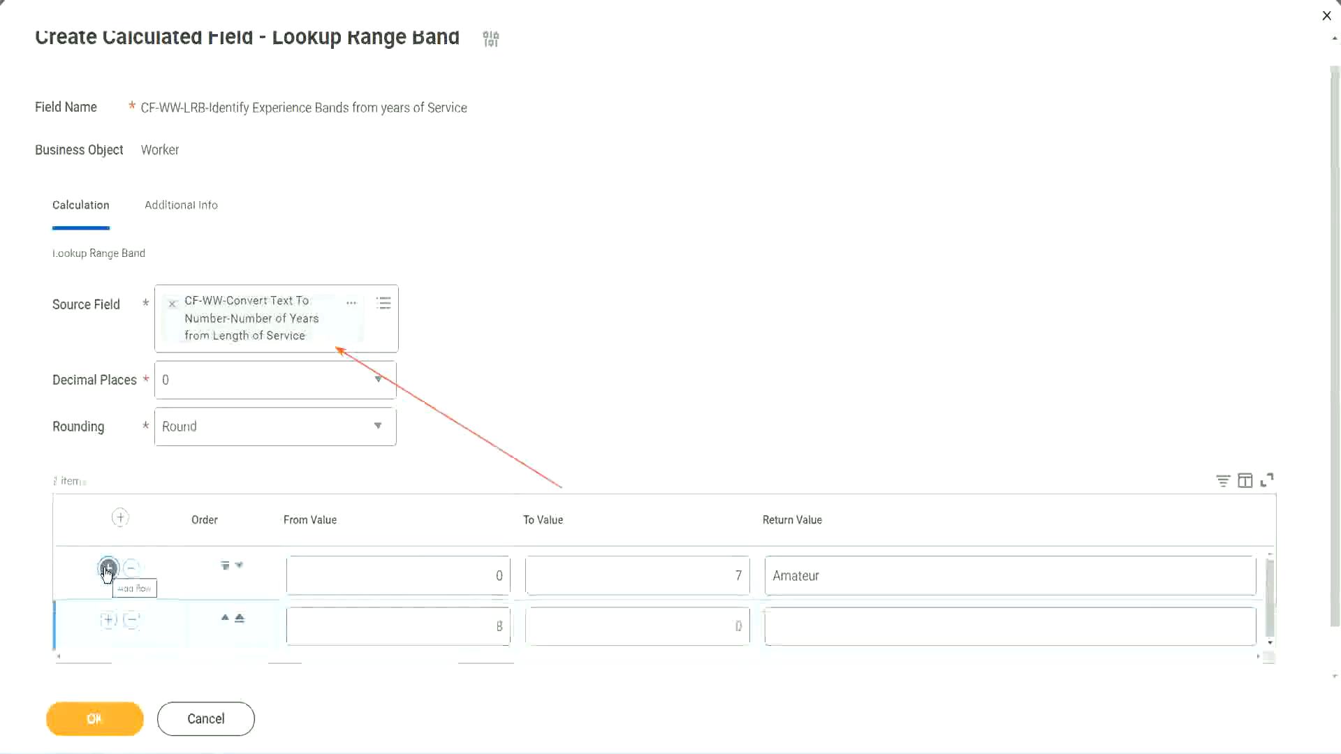
pyautogui.doubleClick(508, 627)
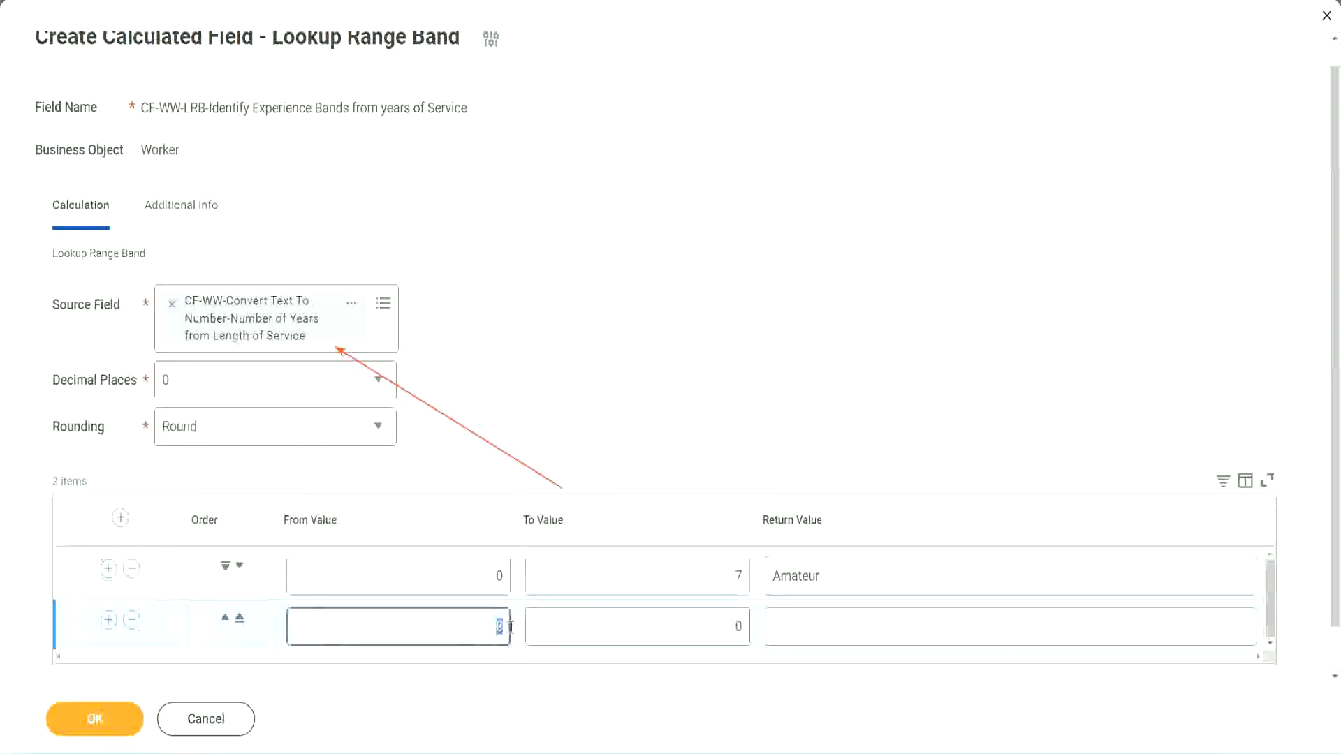
pyautogui.doubleClick(498, 576)
pyautogui.click(729, 581)
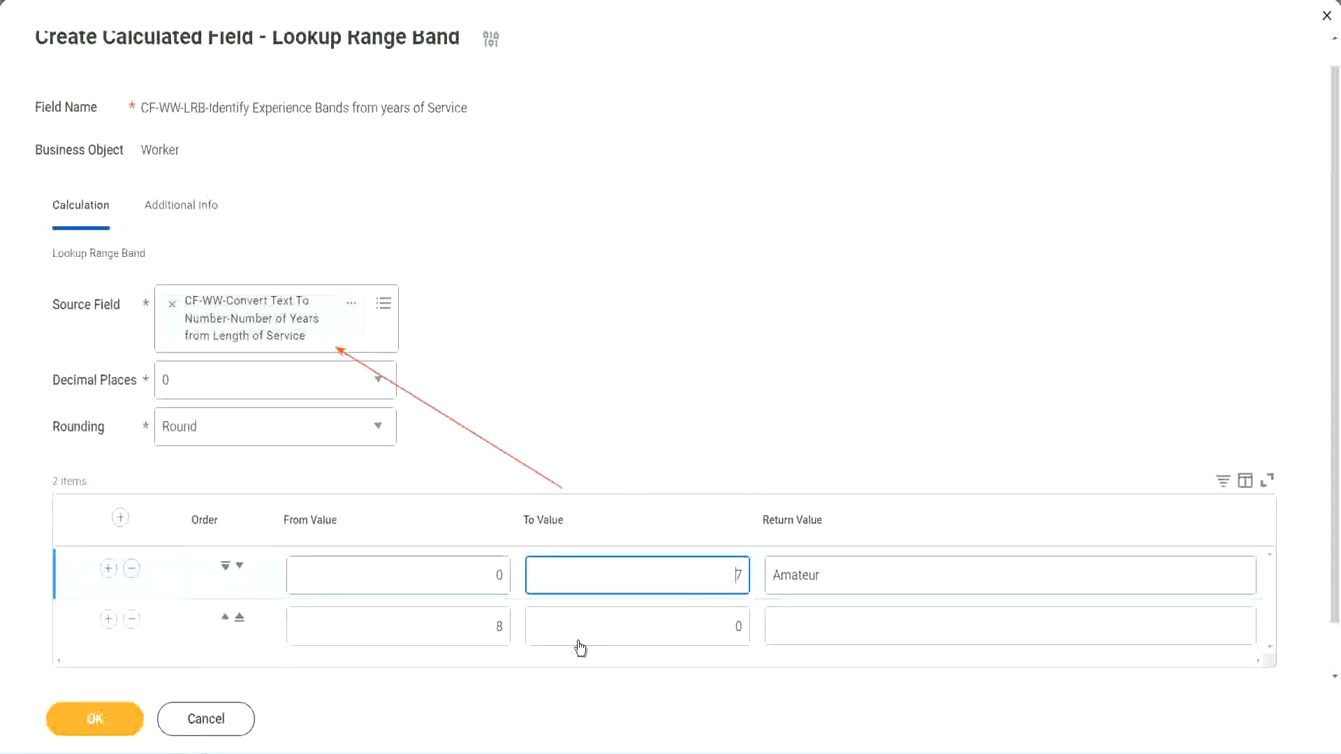
pyautogui.doubleClick(474, 626)
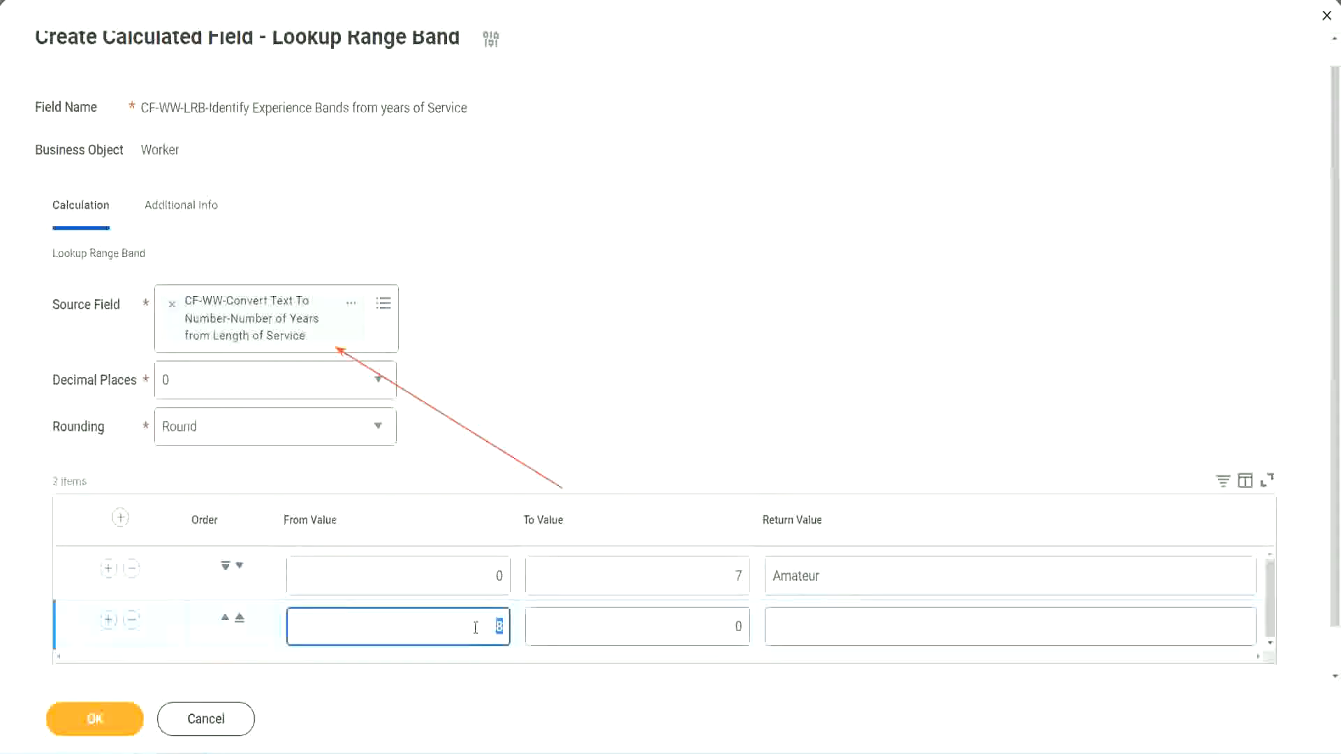
pyautogui.click(474, 626)
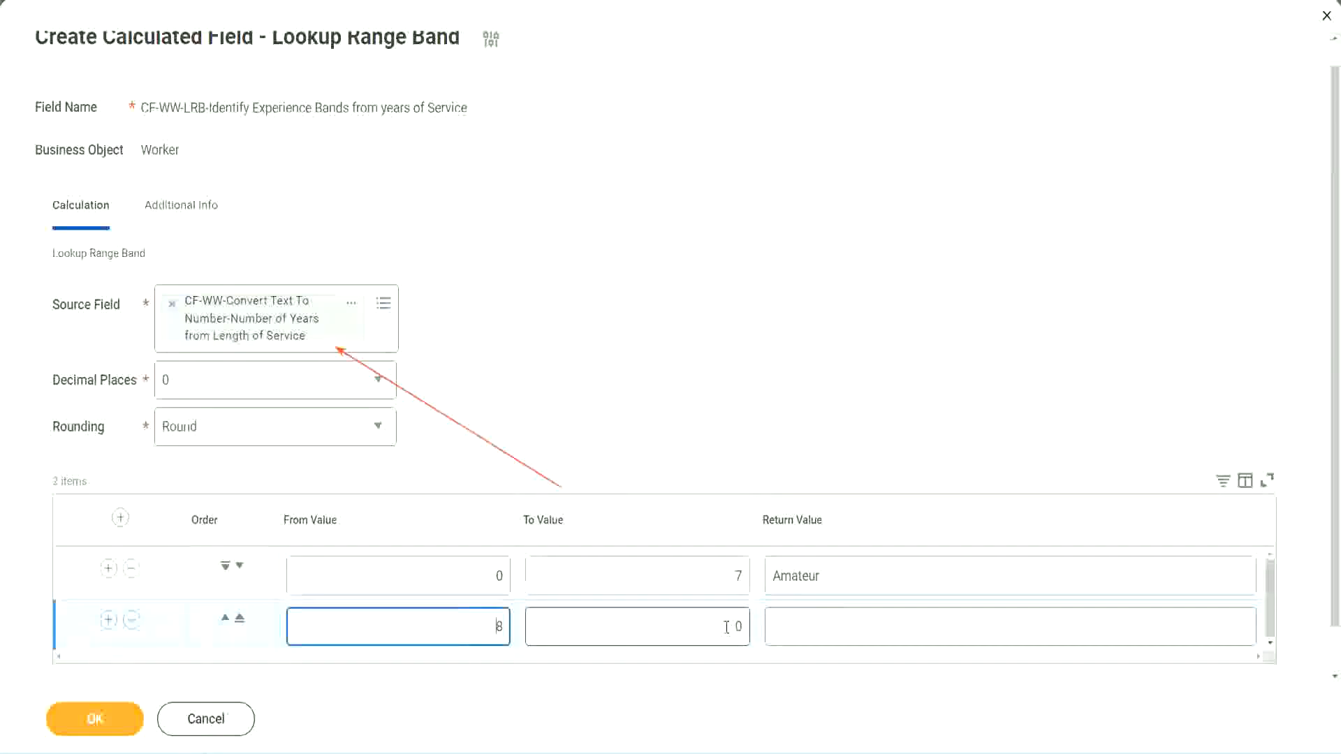
pyautogui.click(726, 627)
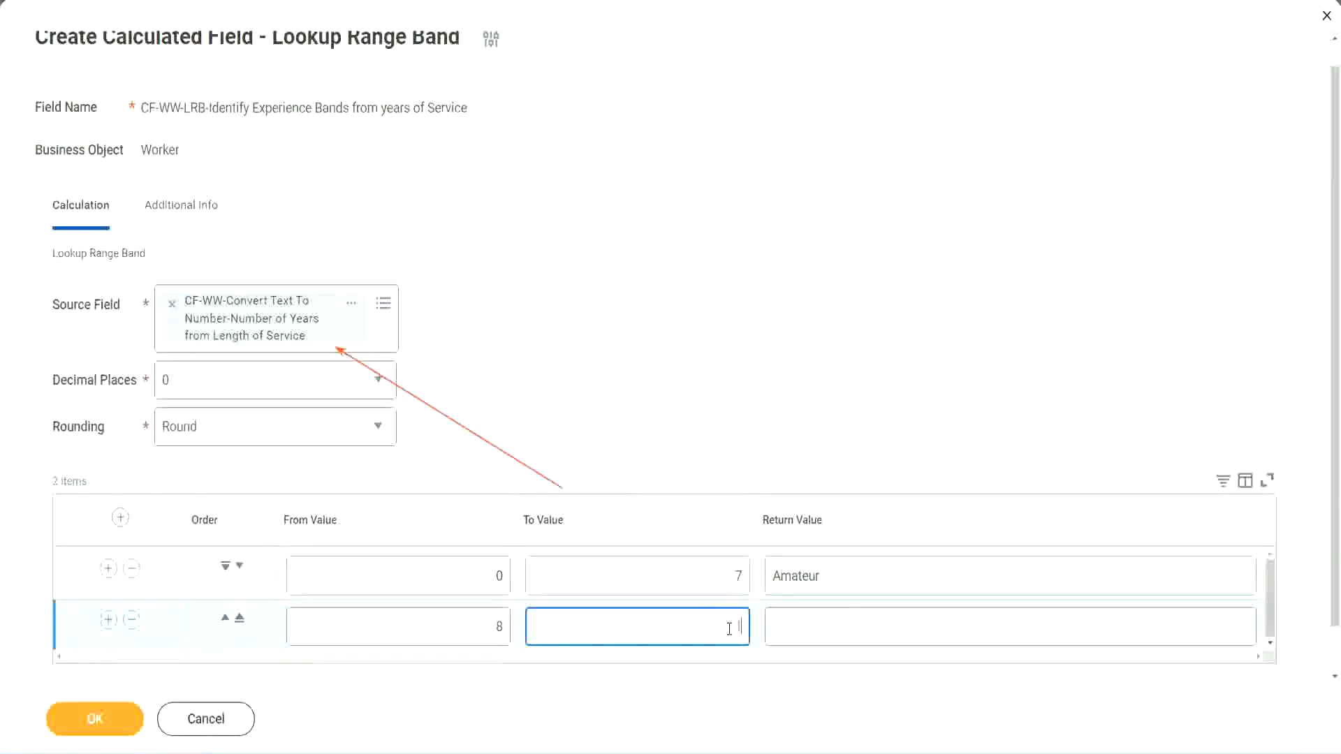
pyautogui.write('15')
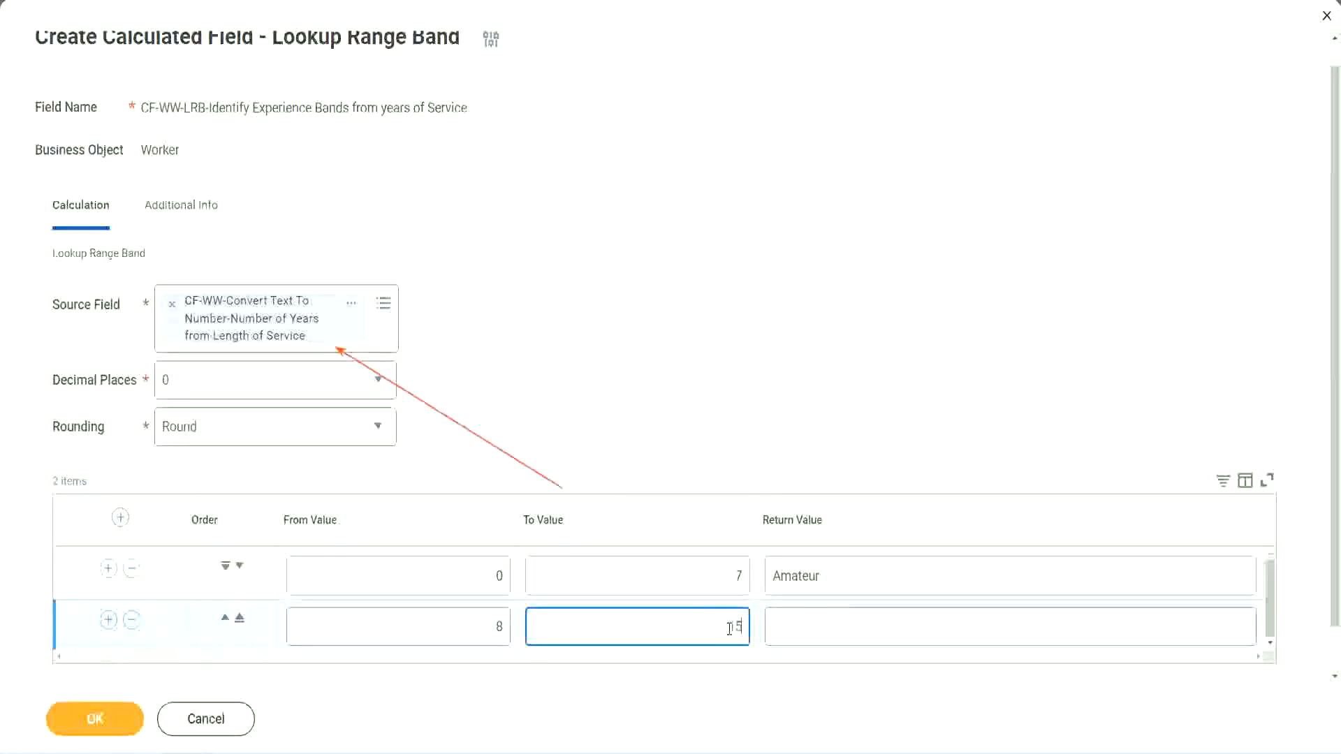
pyautogui.click(827, 624)
pyautogui.write('Ex')
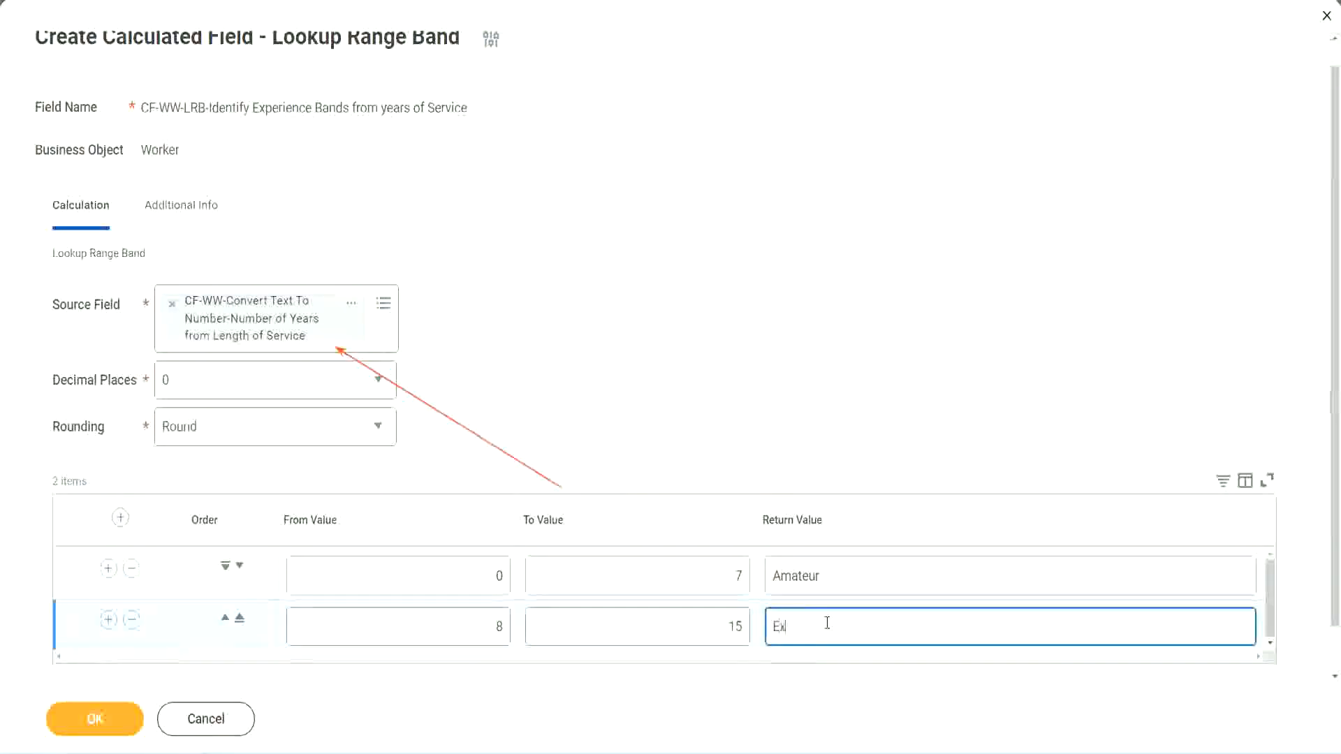
pyautogui.write('perienced')
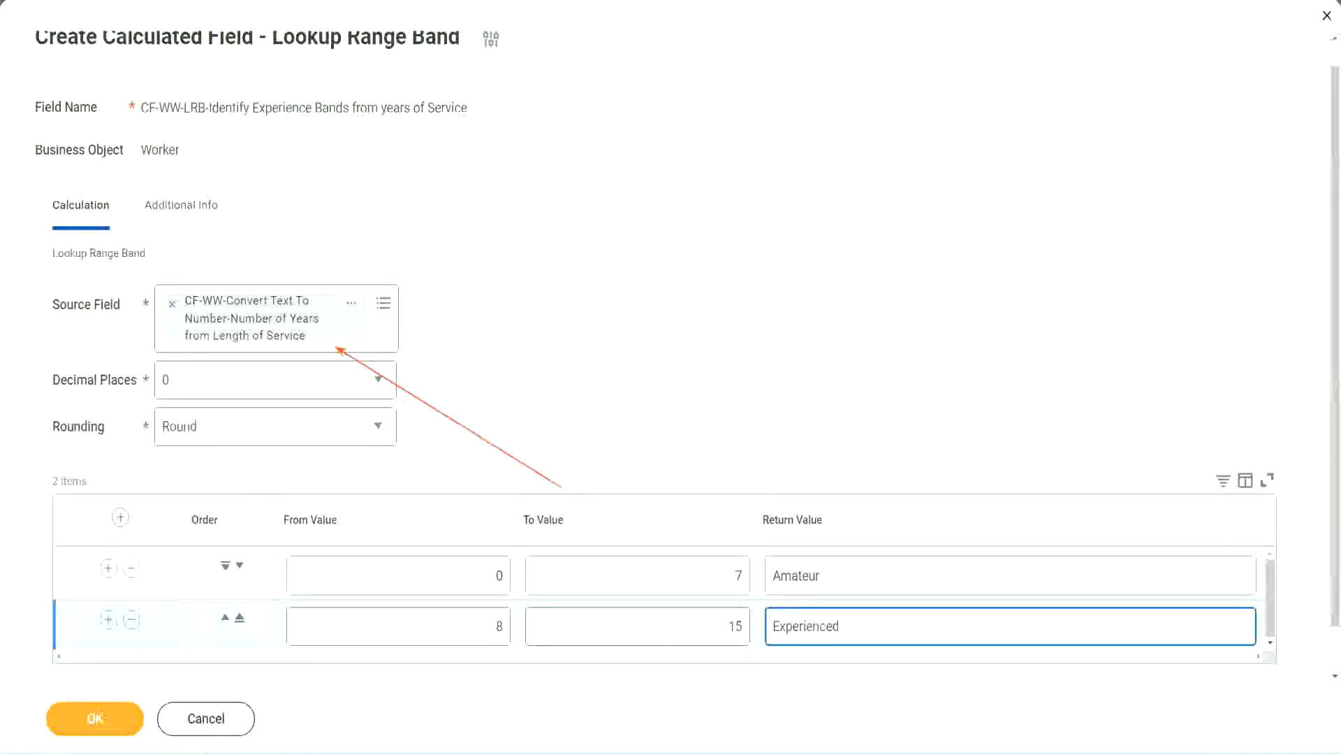
# Step: Add a third range band from 16 to 30 with the return value "Senior"
pyautogui.click(108, 619)
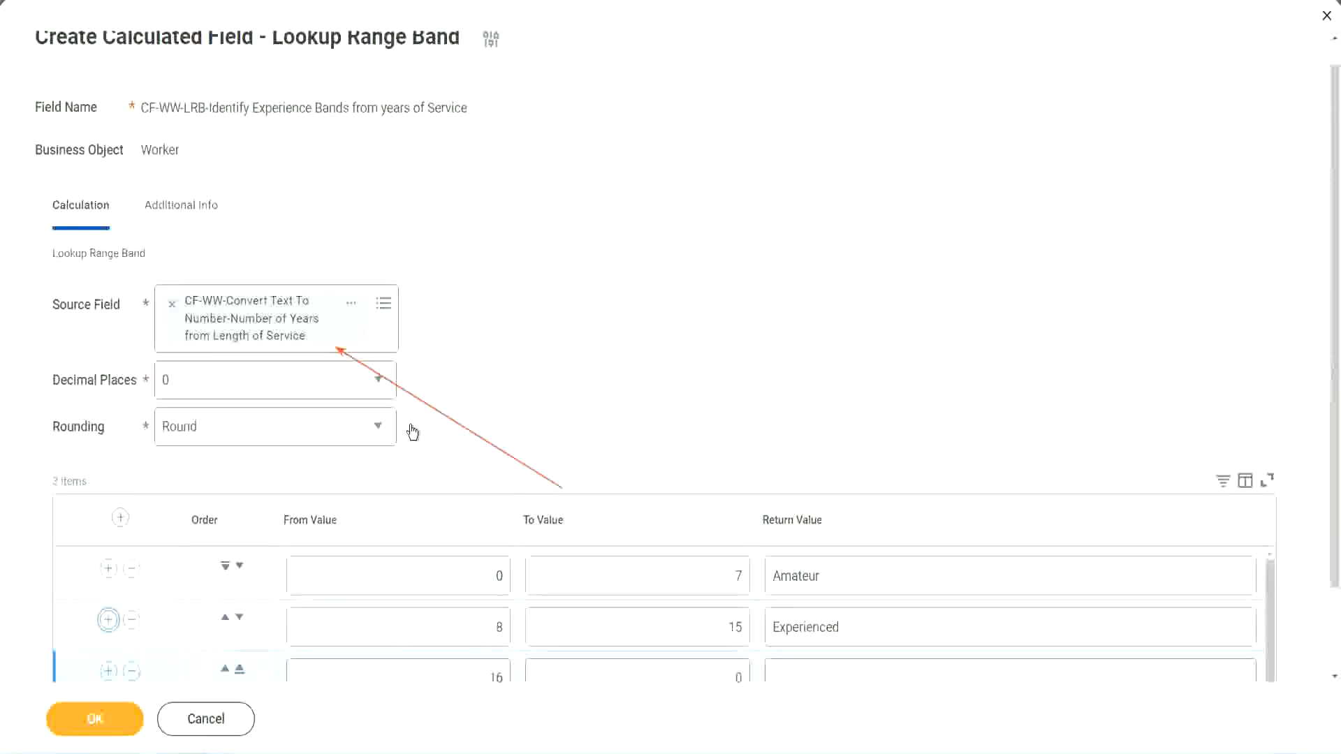
pyautogui.scroll(-2, 410, 431)
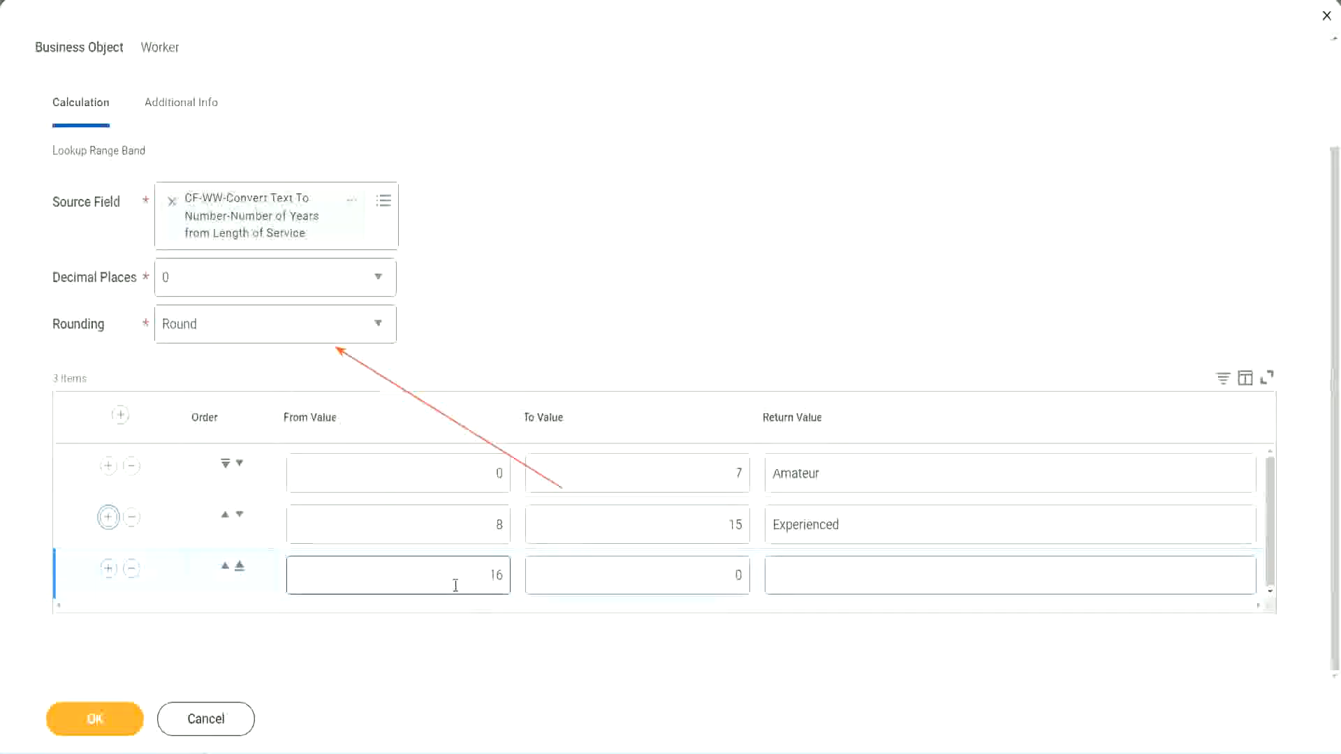
pyautogui.click(674, 576)
pyautogui.click(713, 574)
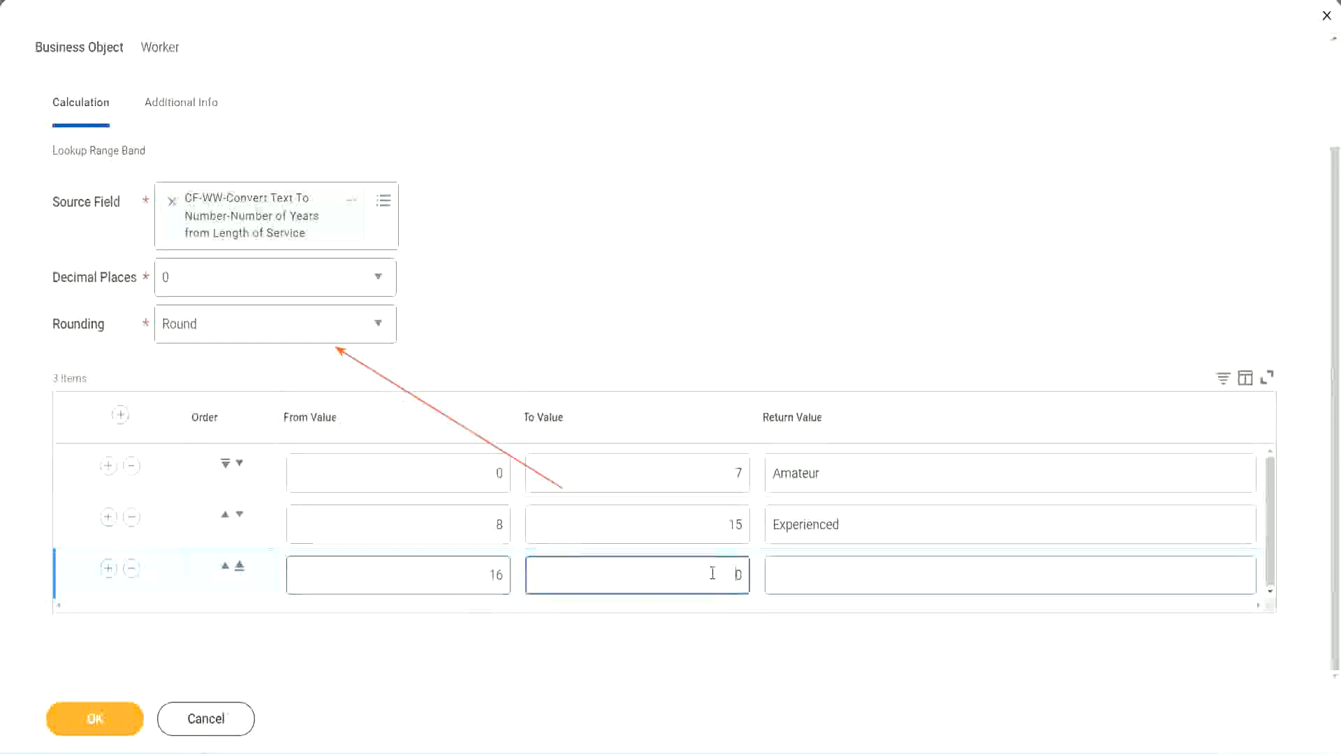
pyautogui.write('3')
pyautogui.press('Tab')
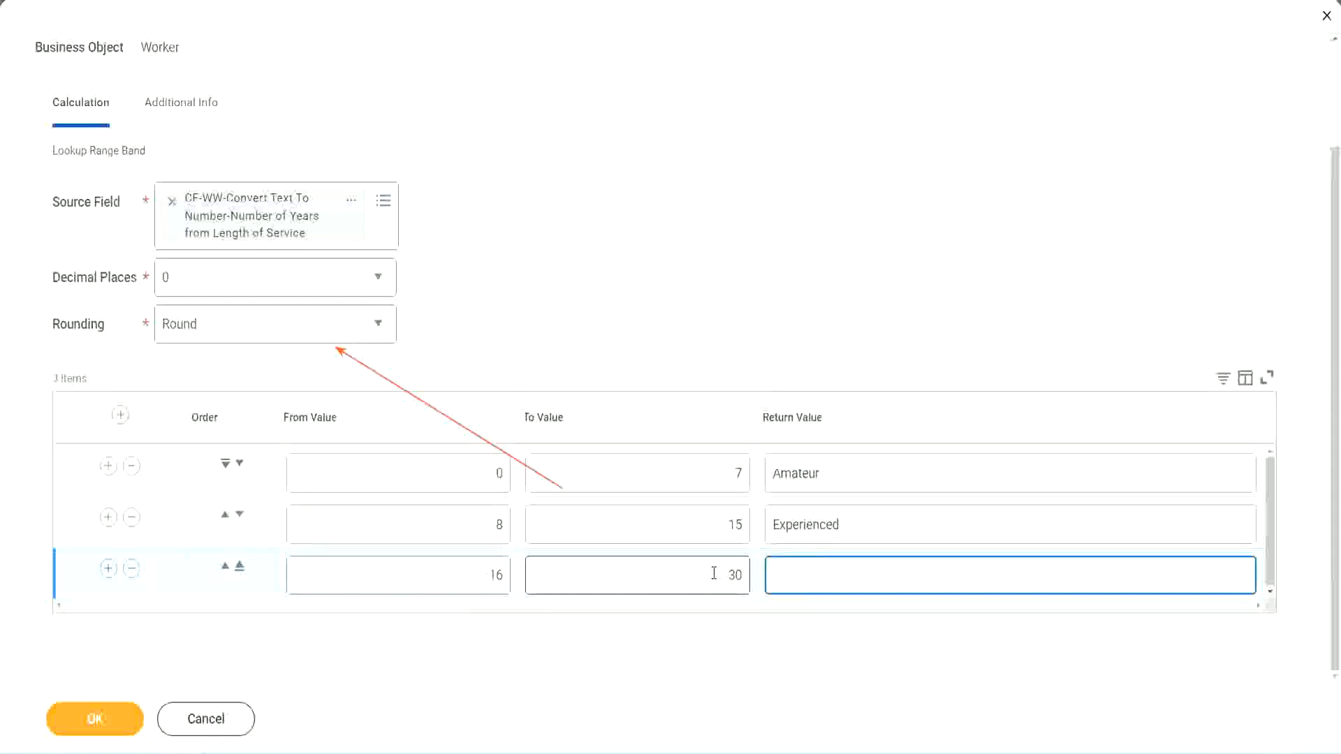
pyautogui.write('Senior')
# Step: Add a fourth range band from 31 to 1000 with the return value "Legend"
pyautogui.click(108, 568)
pyautogui.click(452, 566)
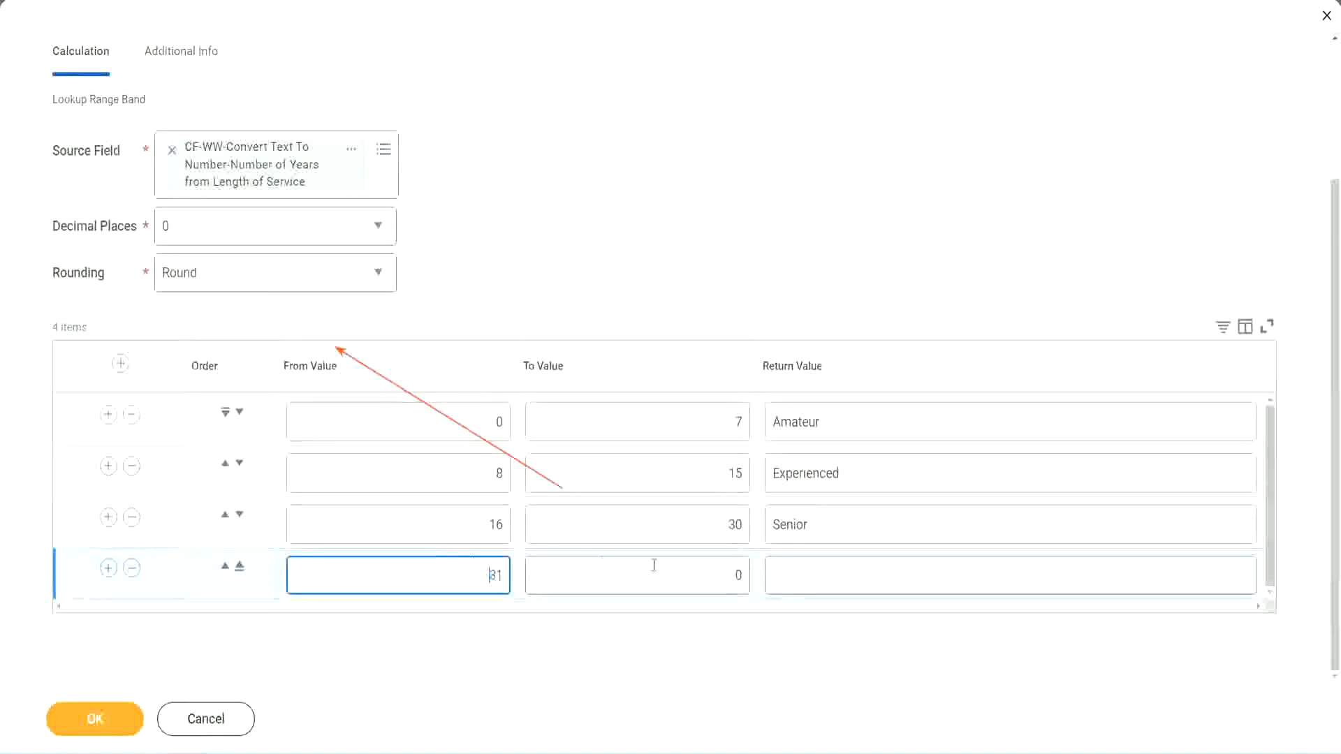
pyautogui.click(722, 576)
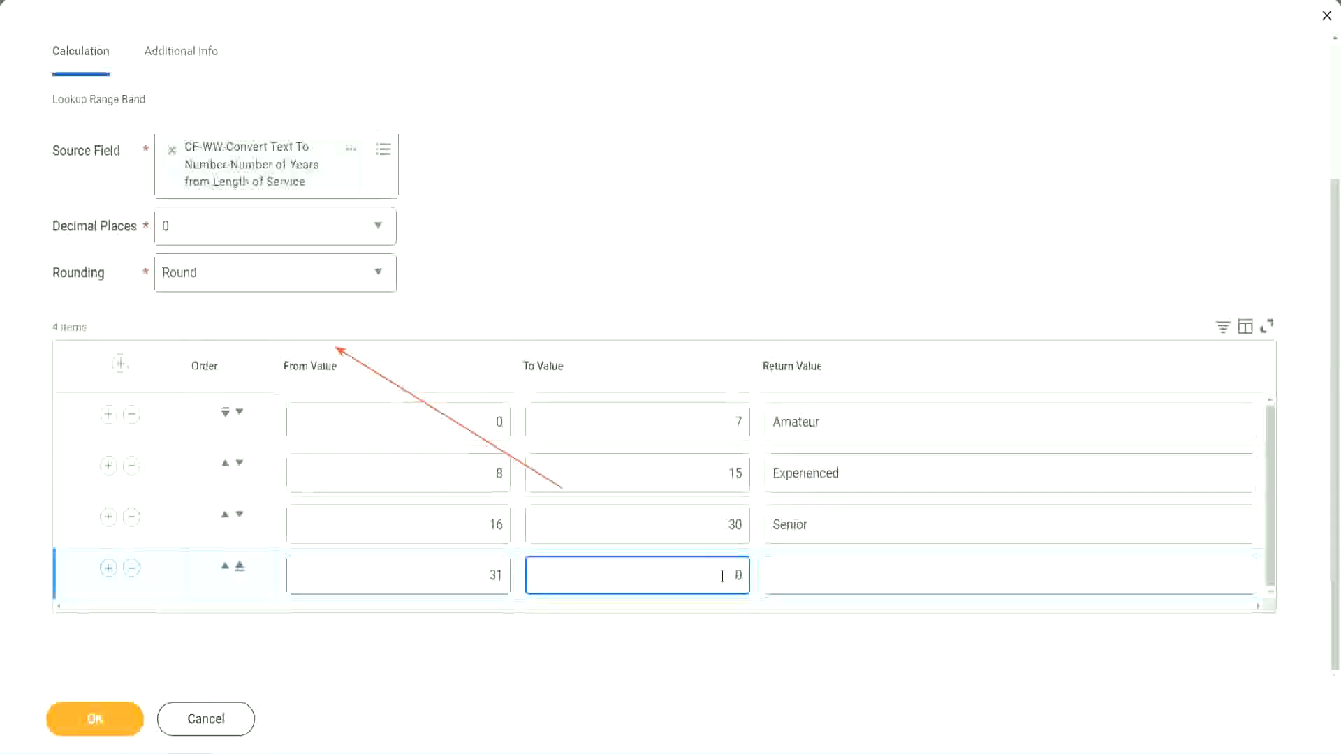
pyautogui.write('1000')
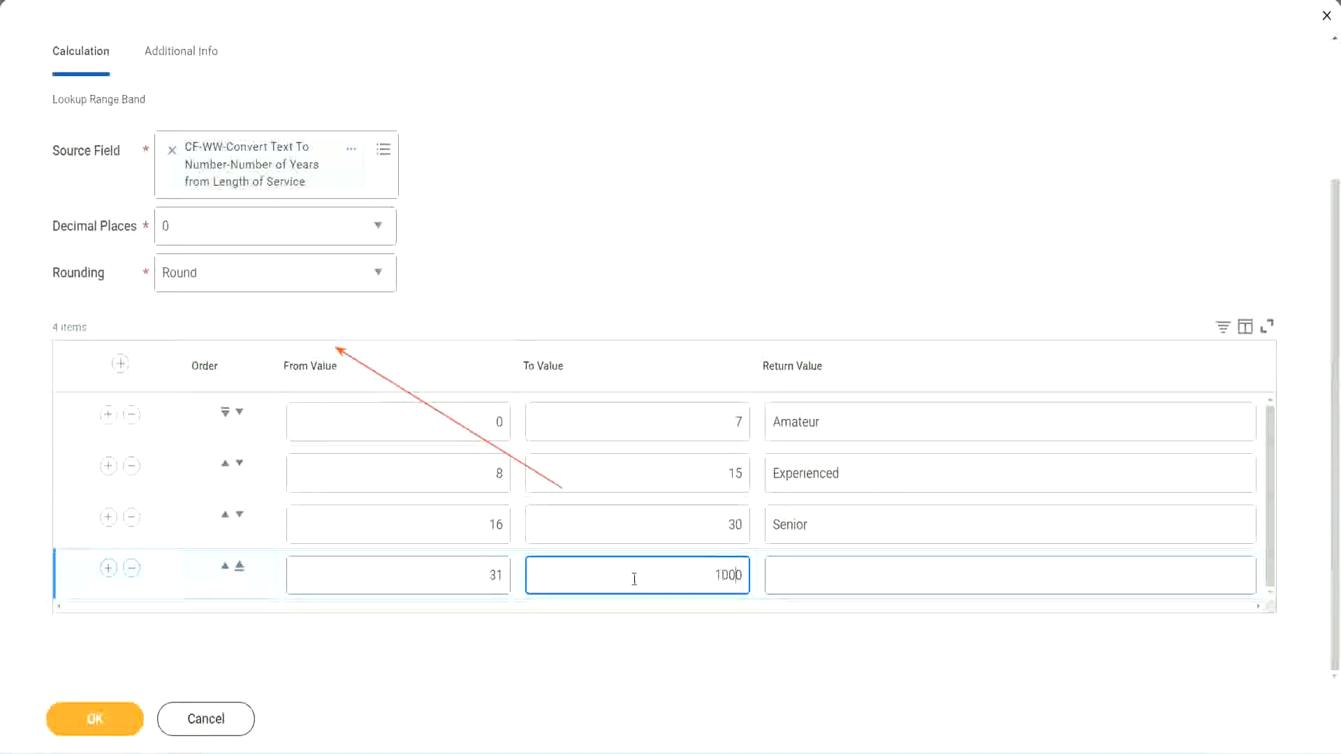
pyautogui.moveTo(698, 566); pyautogui.dragTo(771, 568)
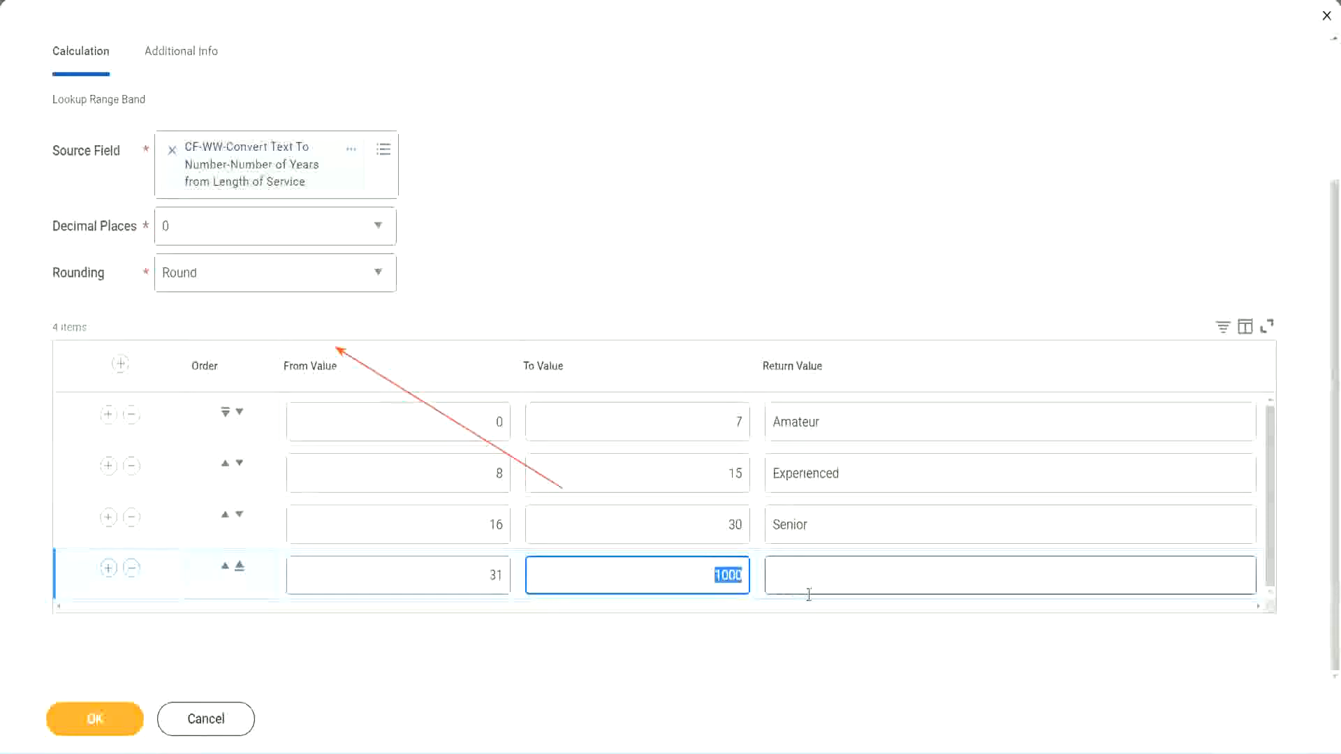
pyautogui.click(710, 570)
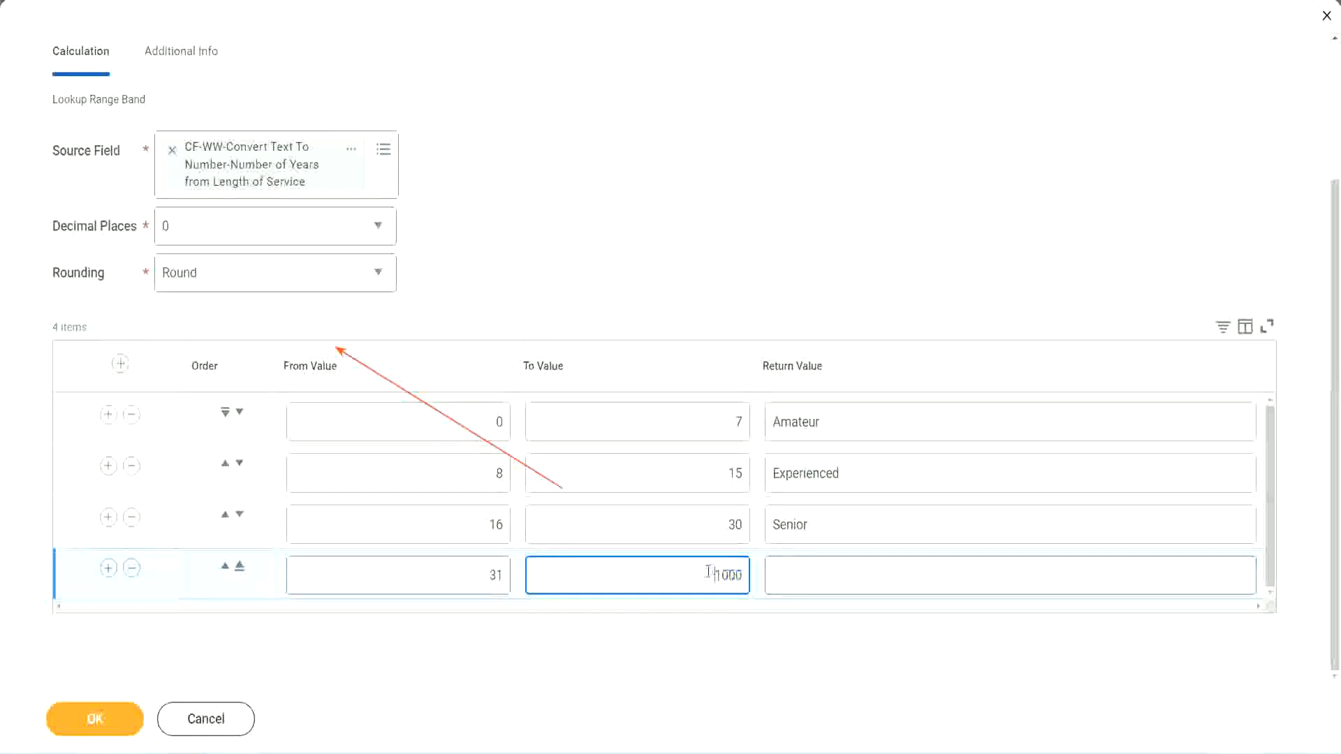
pyautogui.moveTo(704, 572); pyautogui.dragTo(751, 572)
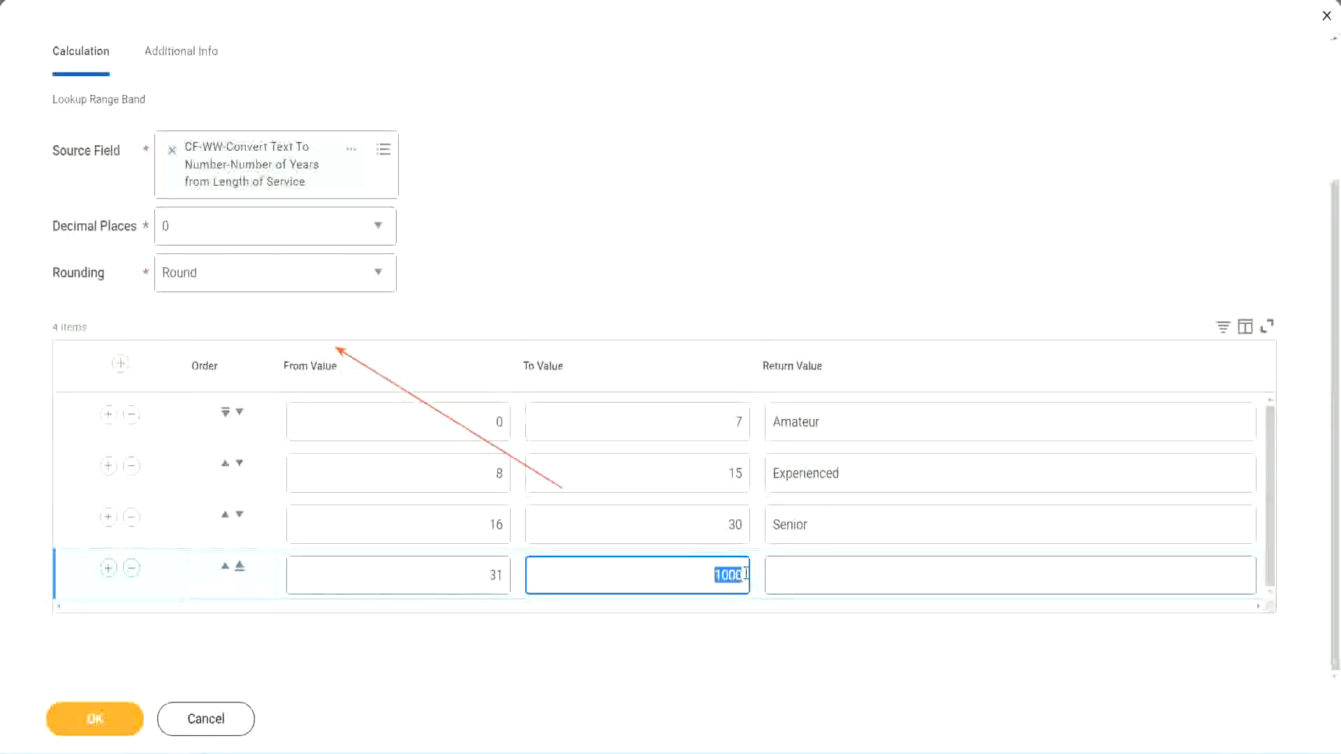
pyautogui.click(837, 576)
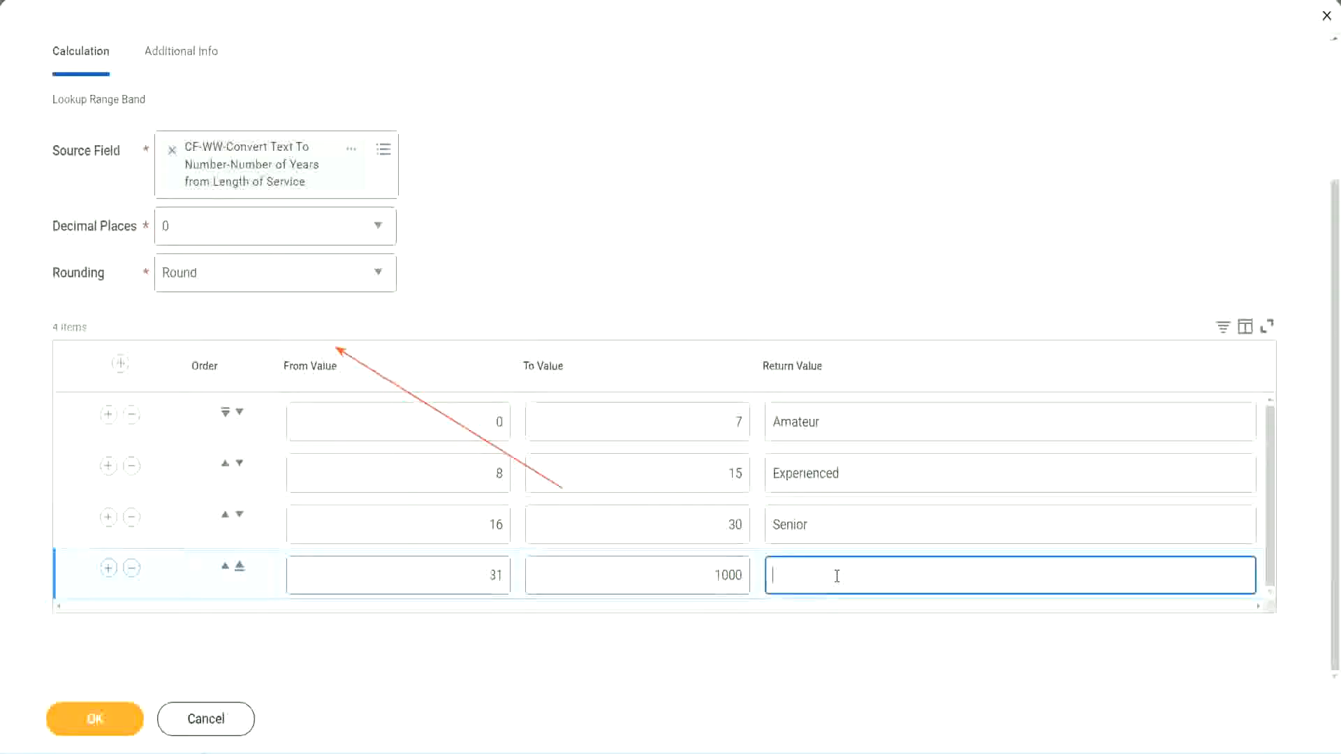
pyautogui.write('Legend')
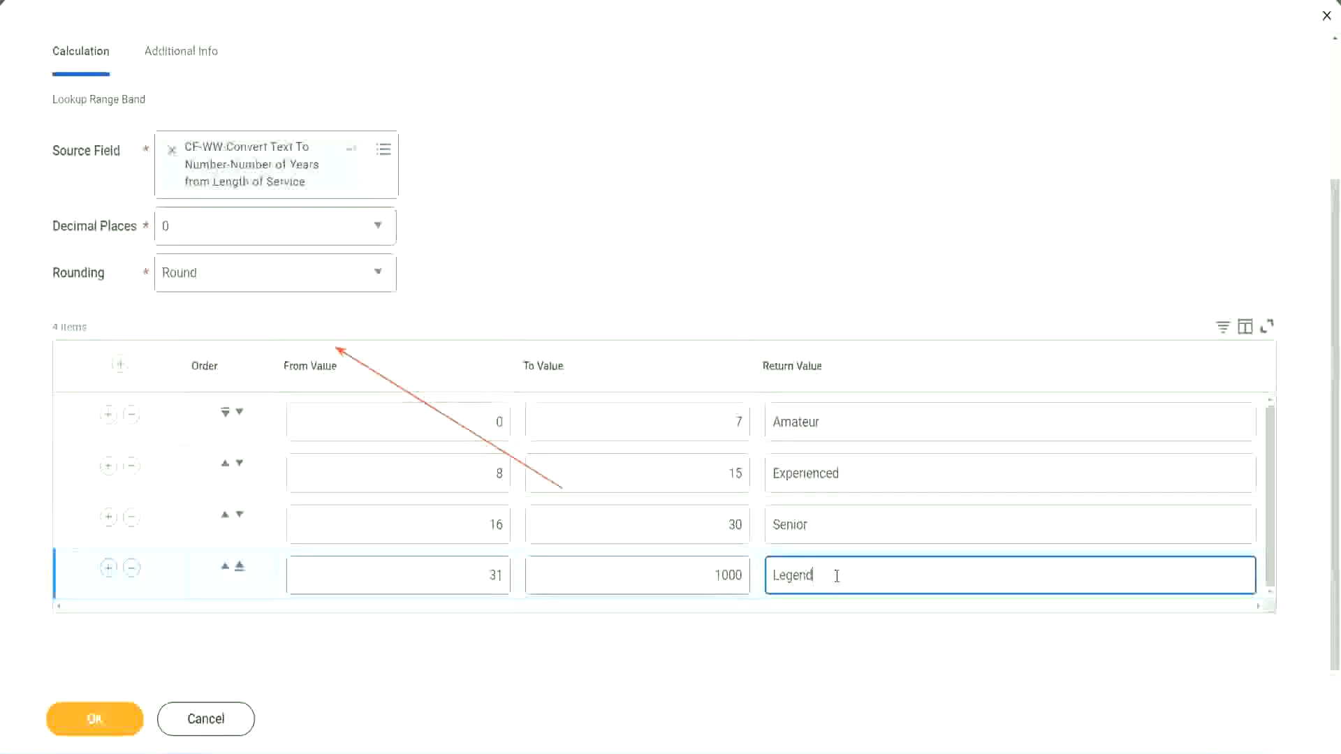
pyautogui.click(624, 230)
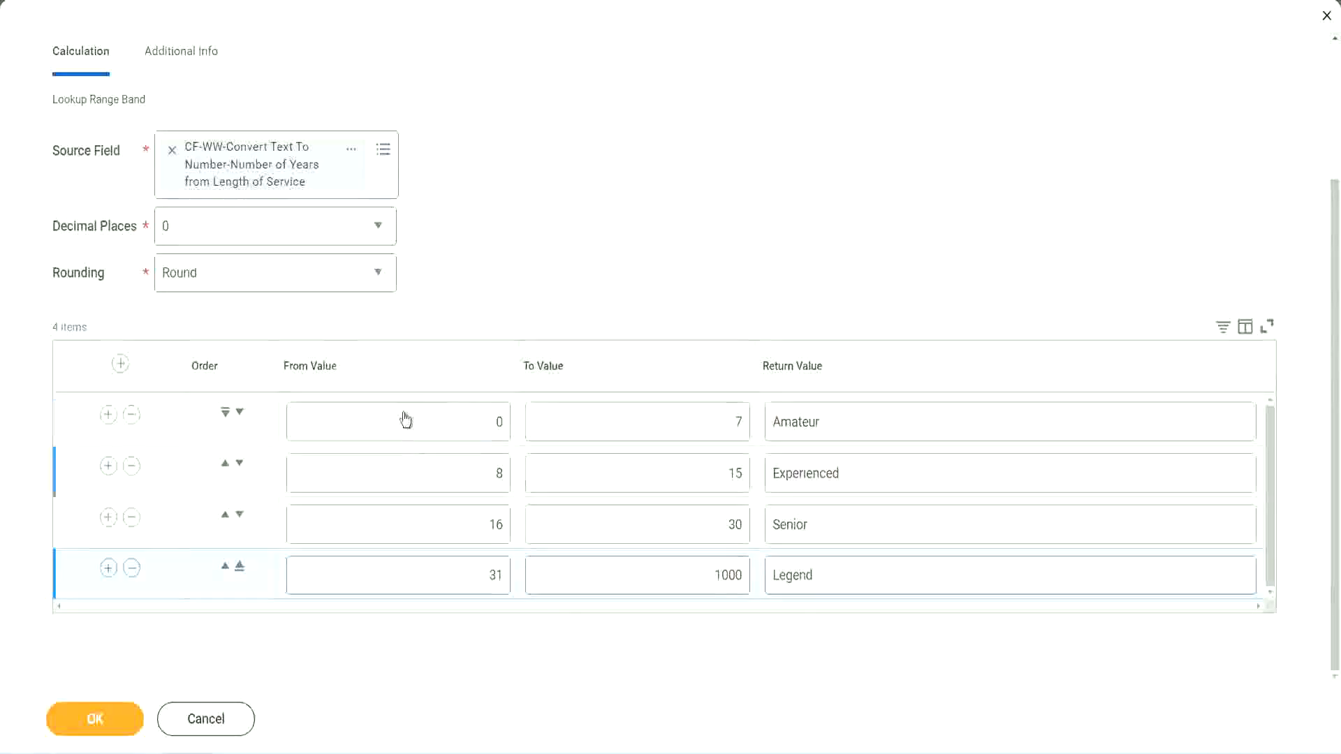
# Step: Review the from values, to values and return values of all the range bands
pyautogui.click(871, 421)
pyautogui.click(867, 474)
pyautogui.click(847, 531)
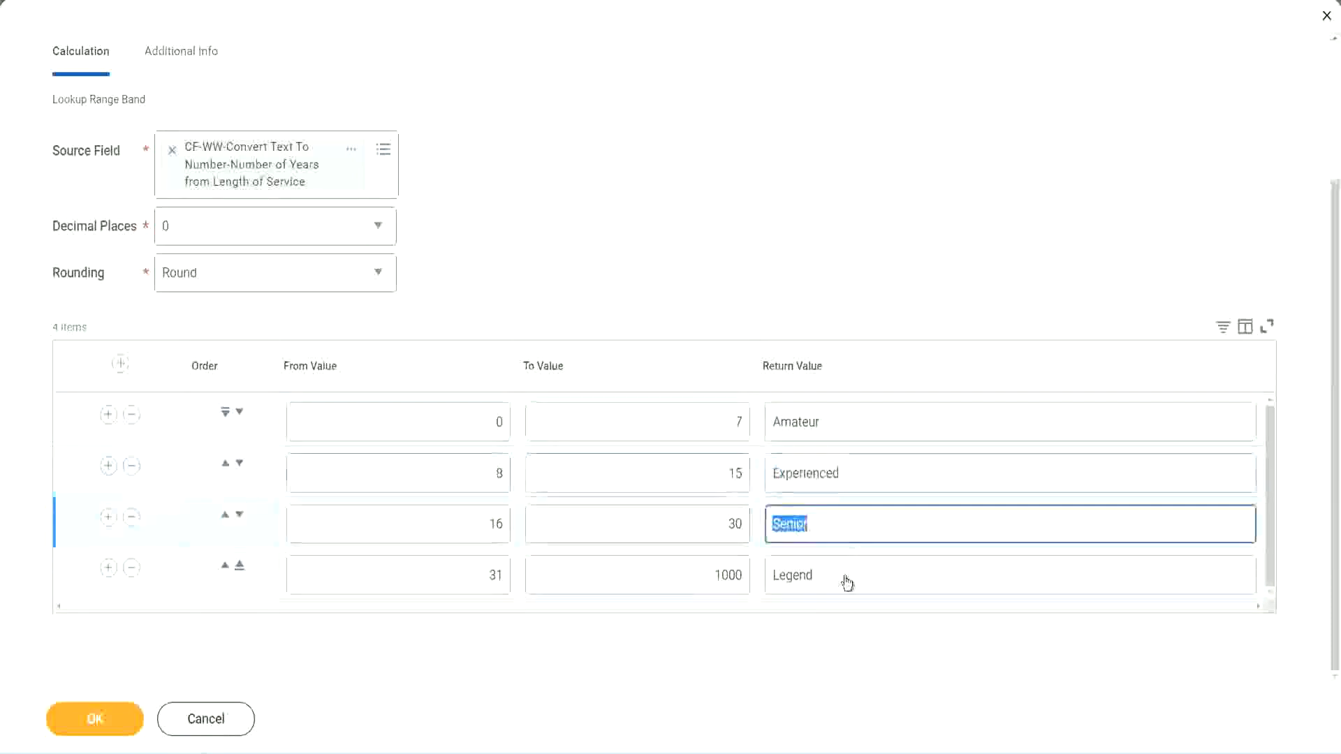
pyautogui.click(846, 576)
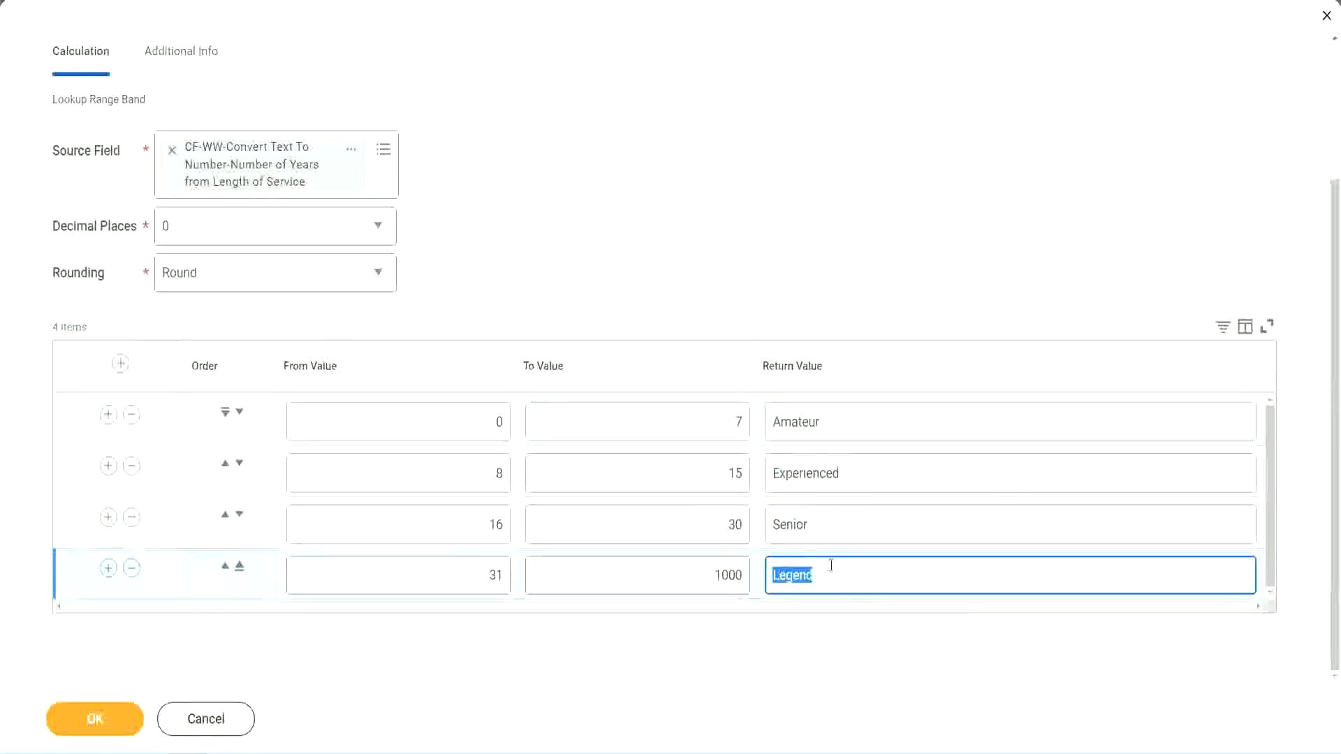
pyautogui.click(430, 426)
pyautogui.click(687, 412)
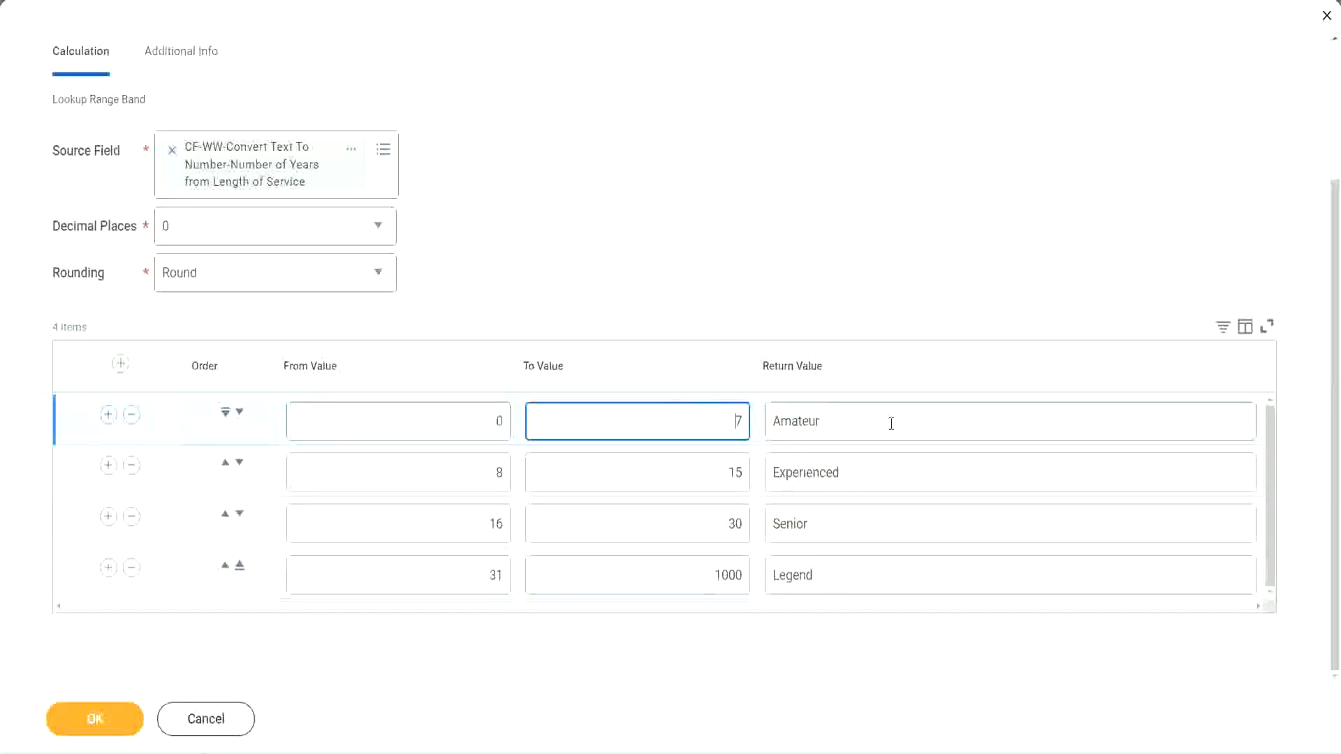
pyautogui.click(889, 422)
pyautogui.click(869, 472)
pyautogui.click(851, 527)
pyautogui.click(843, 577)
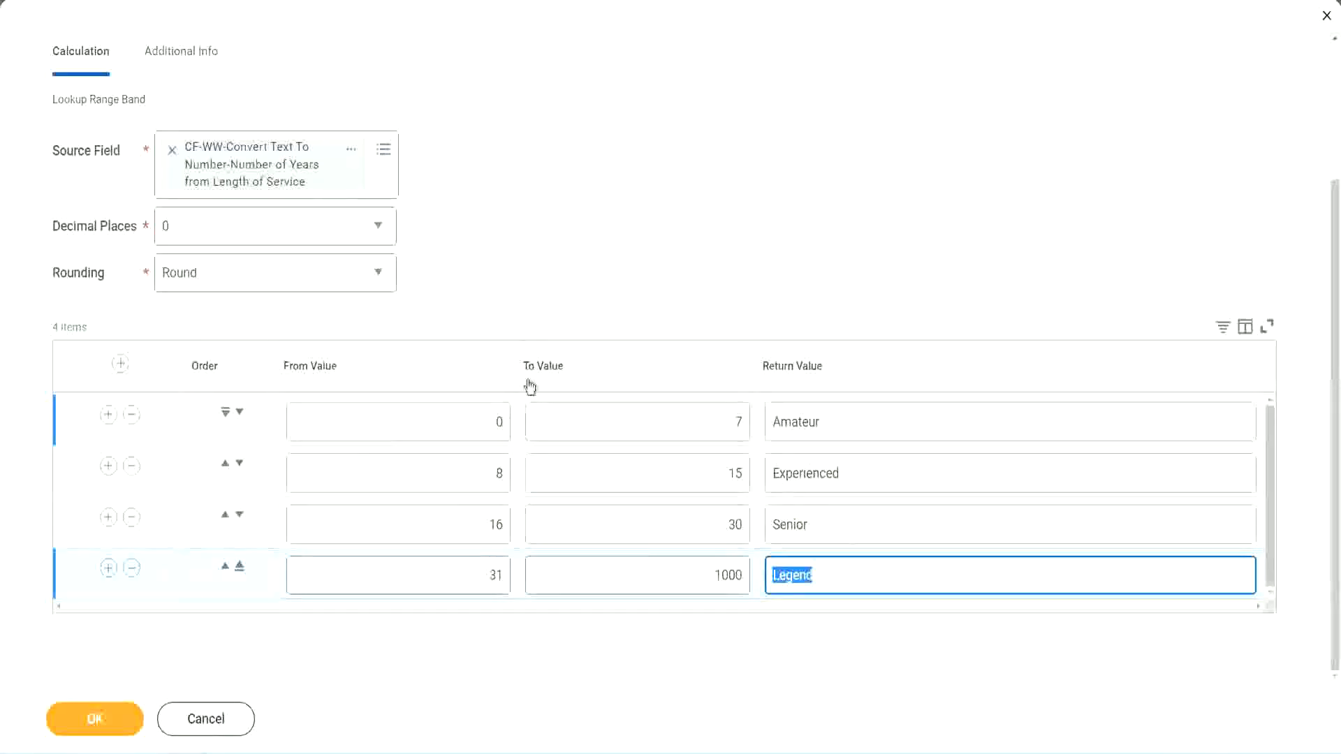
pyautogui.click(623, 297)
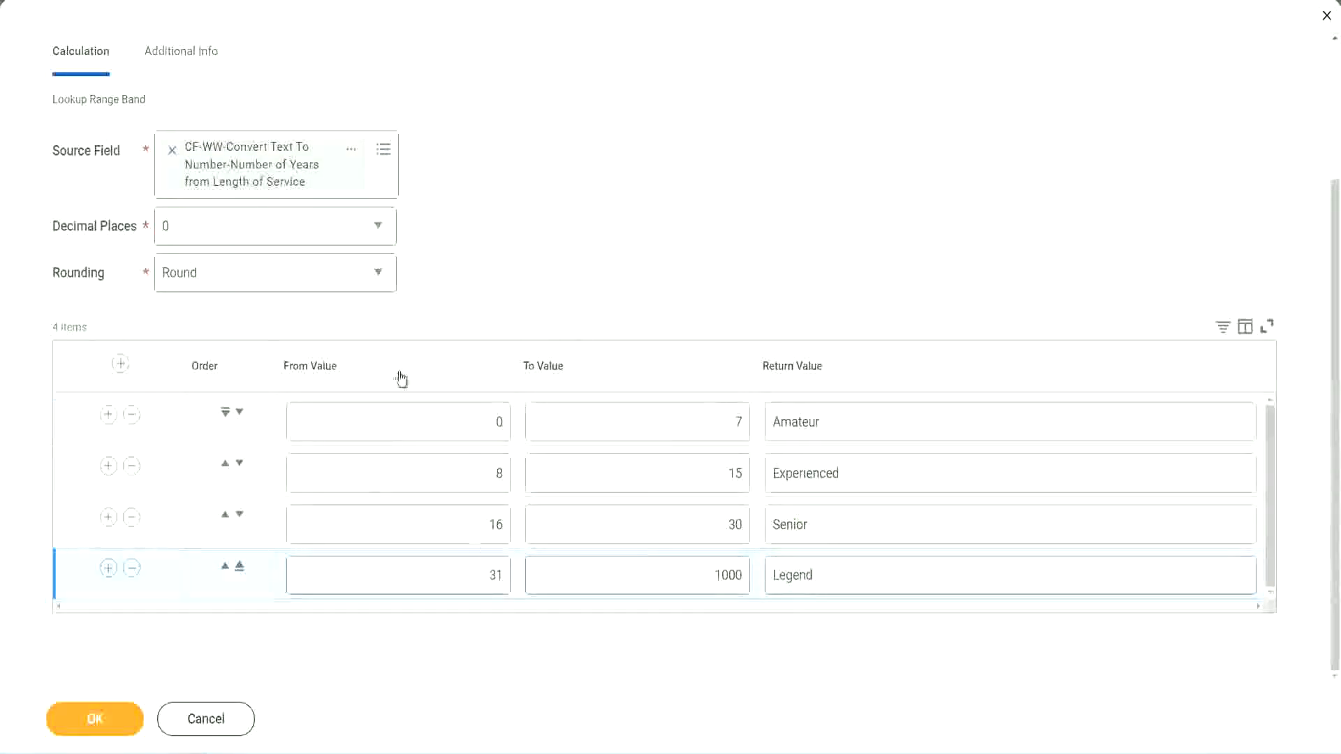
# Step: Save the Lookup Range Band calculated field and bring up the options for its linked name on the confirmation page
pyautogui.click(93, 718)
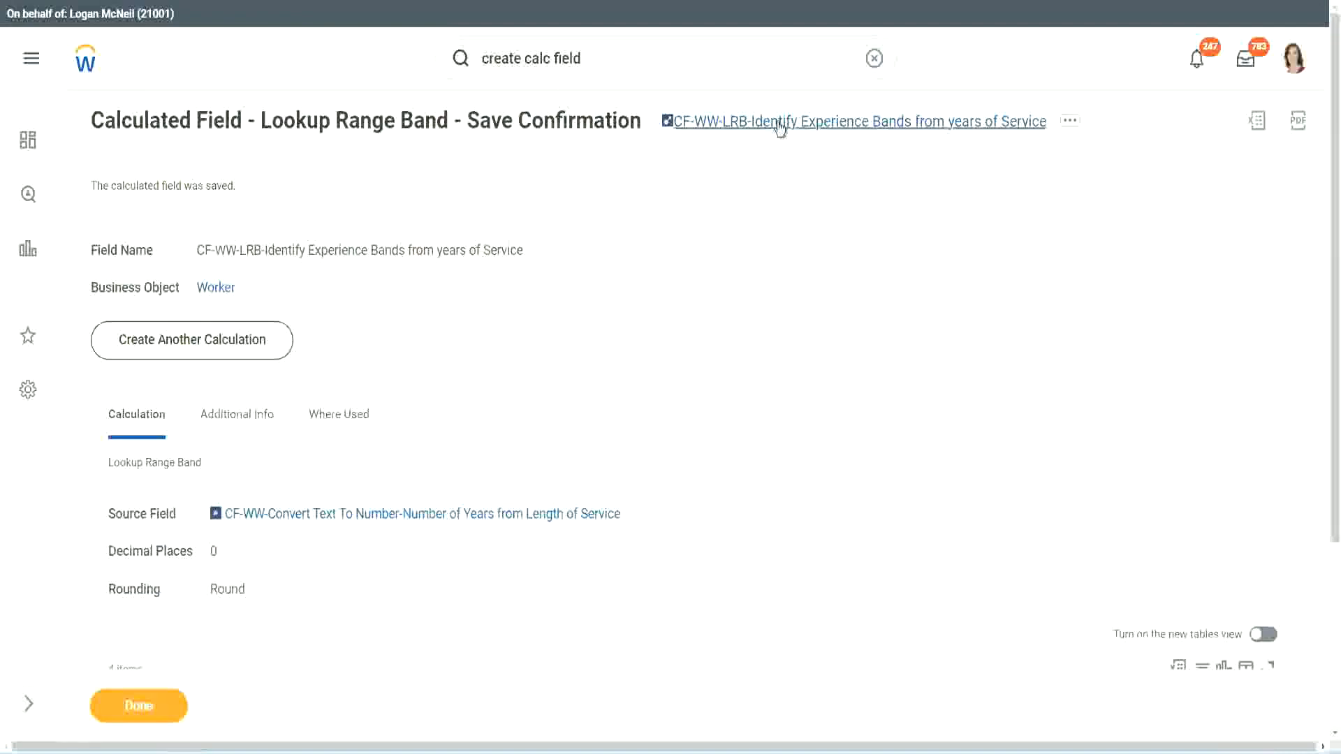
pyautogui.rightClick(777, 129)
pyautogui.click(792, 207)
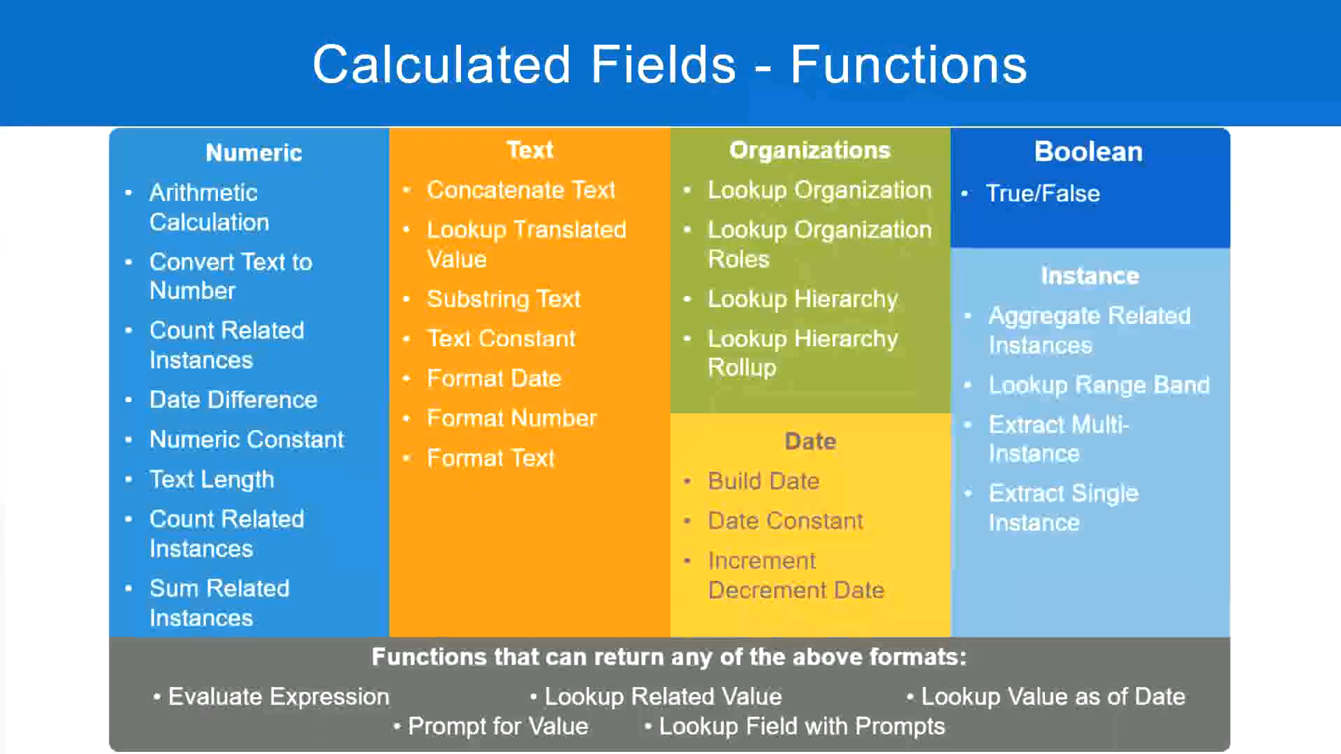
# Step: Switch to the Notepad++ notes and add "10,000 USD" a few lines below the Eval Expression entry
pyautogui.hotkey('alt', 'Tab')
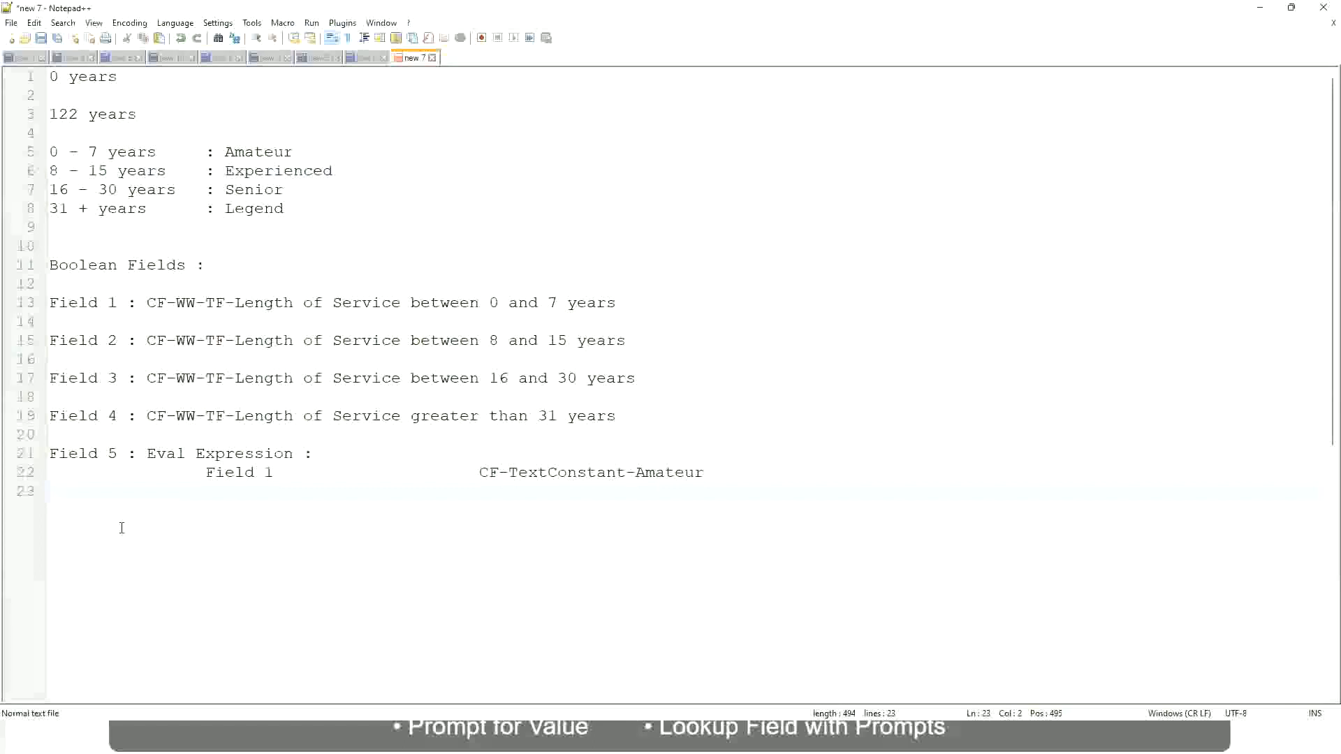
pyautogui.press('Return')
pyautogui.press('Return')
pyautogui.press('Return')
pyautogui.press('BackSpace')
pyautogui.write('10,000 USD')
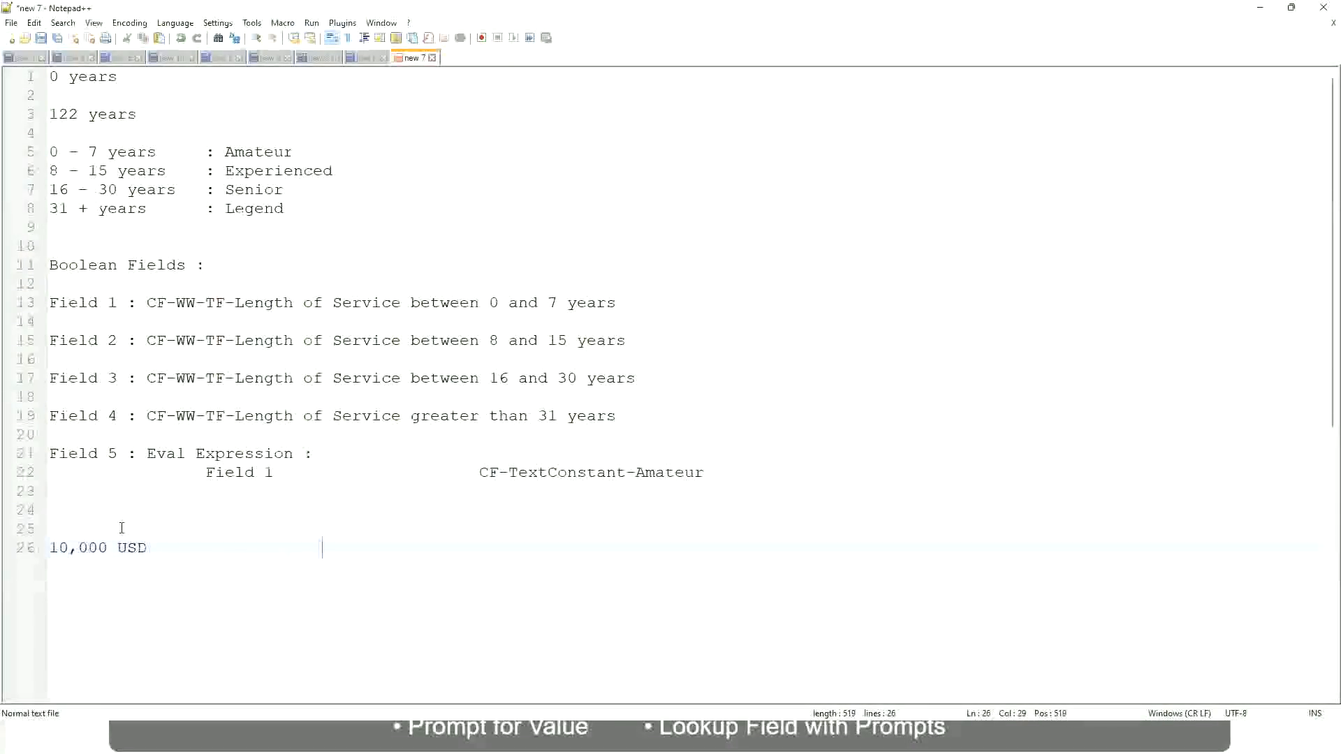
pyautogui.write('   \t\t\t\t1,000,000')
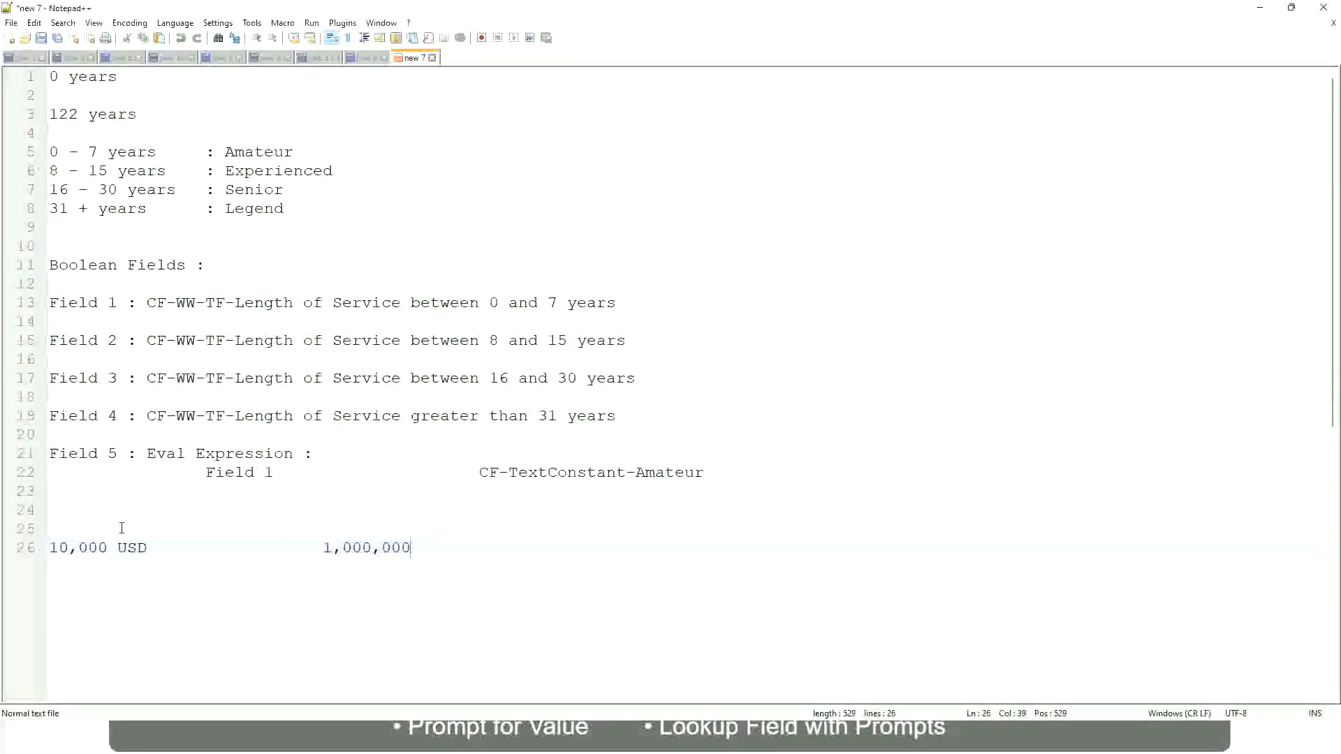
# Step: Add "1,000,000 USD" on the same line after a wide gap, followed by two new lines
pyautogui.press('Left')
pyautogui.press('Left')
pyautogui.press('Left')
pyautogui.press('Left')
pyautogui.press('Left')
pyautogui.press('Left')
pyautogui.press('Left')
pyautogui.press('Left')
pyautogui.press('Left')
pyautogui.press('Right')
pyautogui.press('Right')
pyautogui.press('Right')
pyautogui.press('Right')
pyautogui.press('Right')
pyautogui.press('Right')
pyautogui.press('Right')
pyautogui.press('Right')
pyautogui.press('Right')
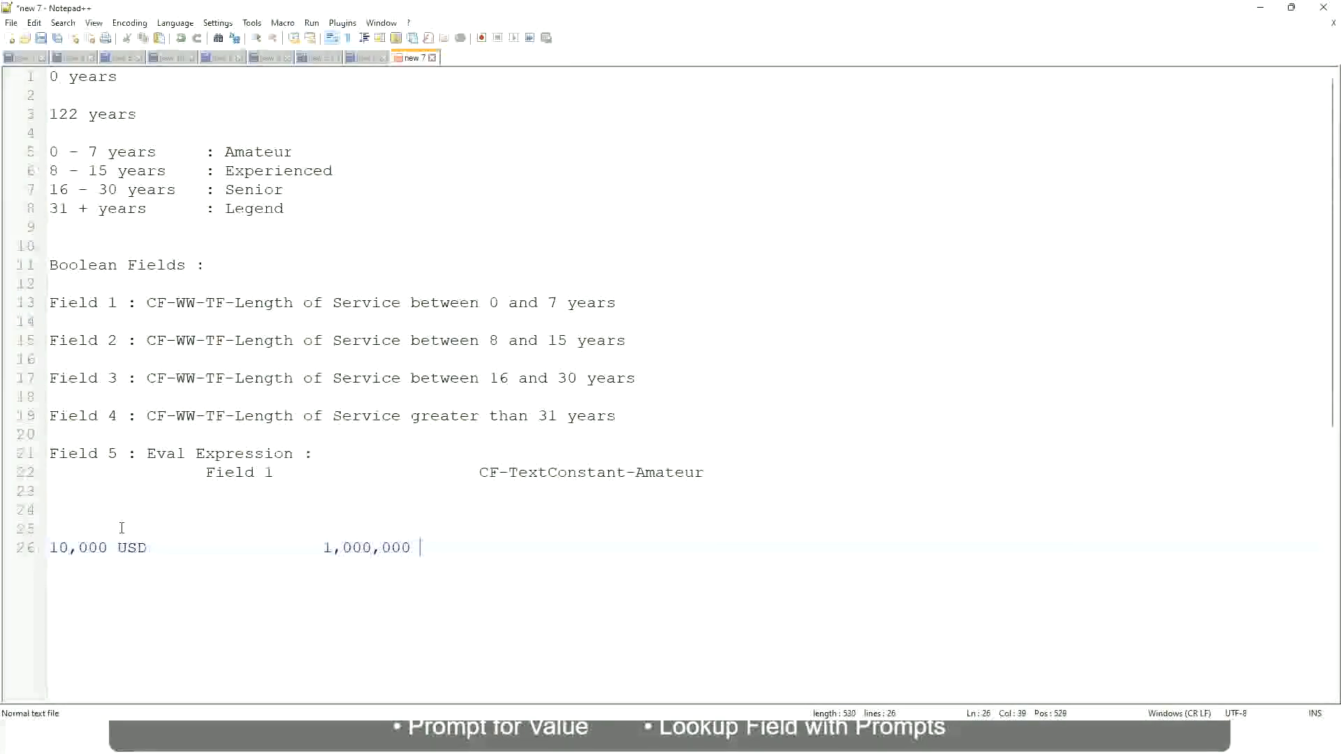
pyautogui.write('USD')
pyautogui.press('Return')
pyautogui.press('Return')
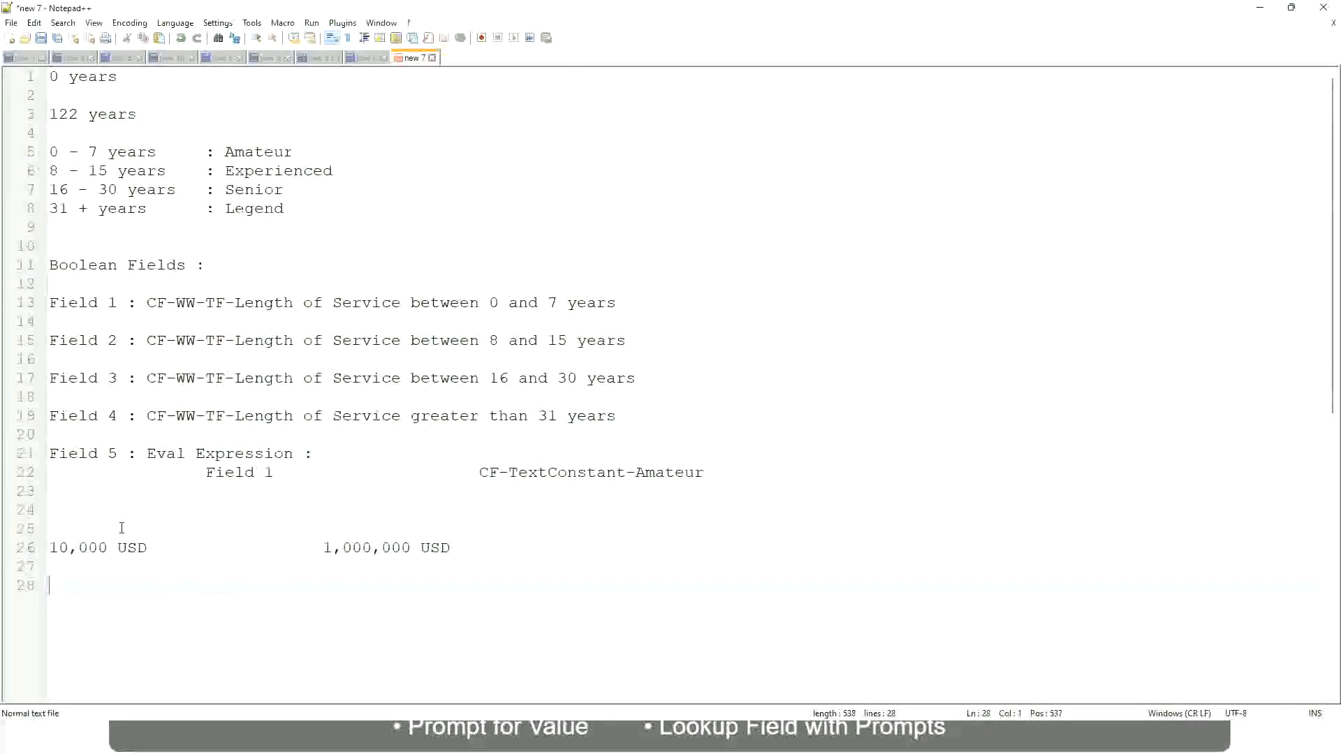
# Step: Add the band line "10 - 50,000 : Low" below the USD amounts, with a wide gap before the colon
pyautogui.write('10 - 50,000')
pyautogui.press('Tab')
pyautogui.write(': Low')
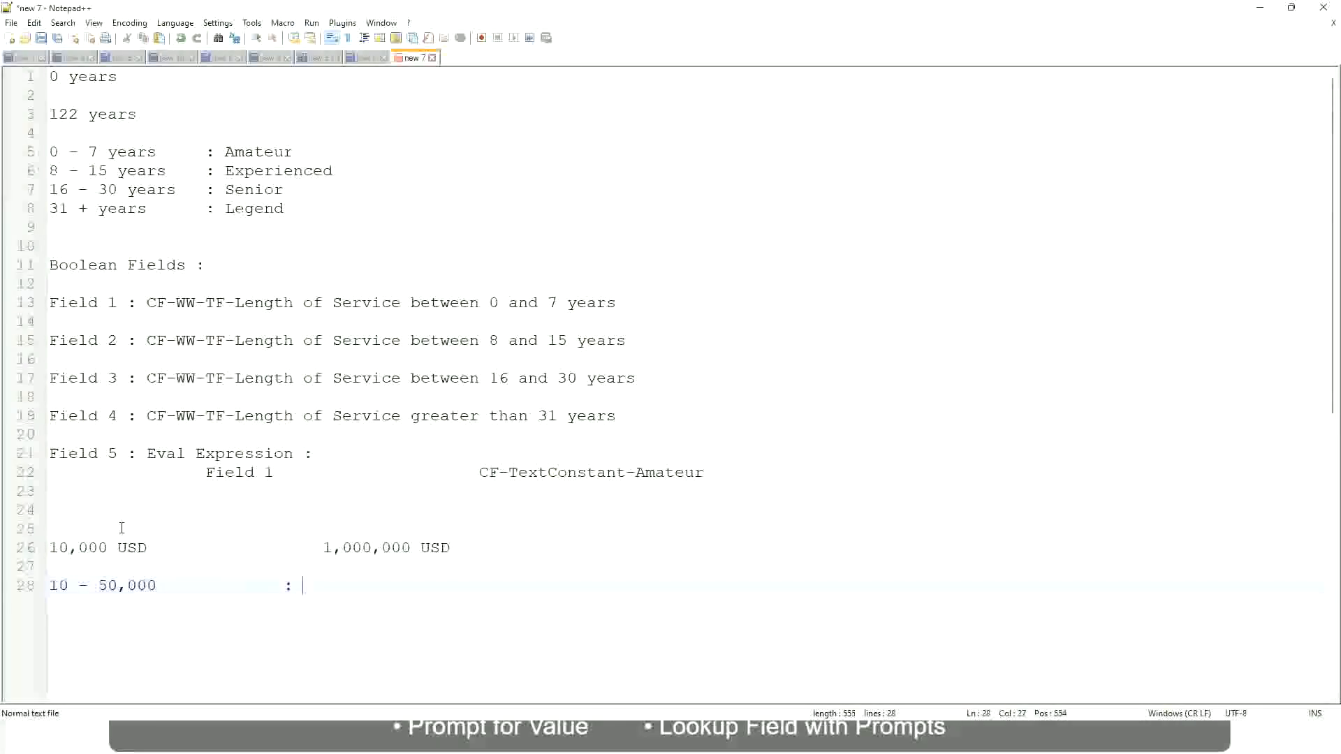
pyautogui.press('Return')
pyautogui.press('Return')
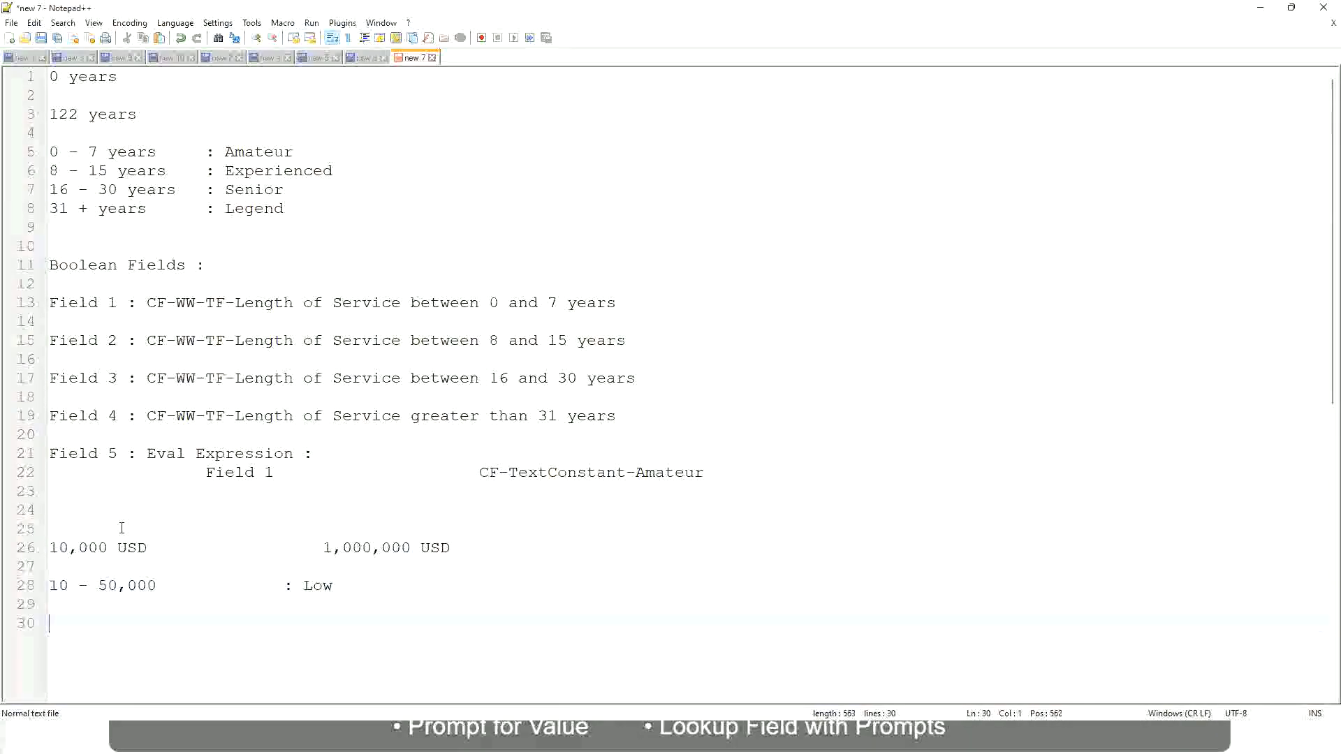
# Step: Add "50,001 - 150,000 : Medium" directly below the Low band, aligning its colon with the line above
pyautogui.press('Up')
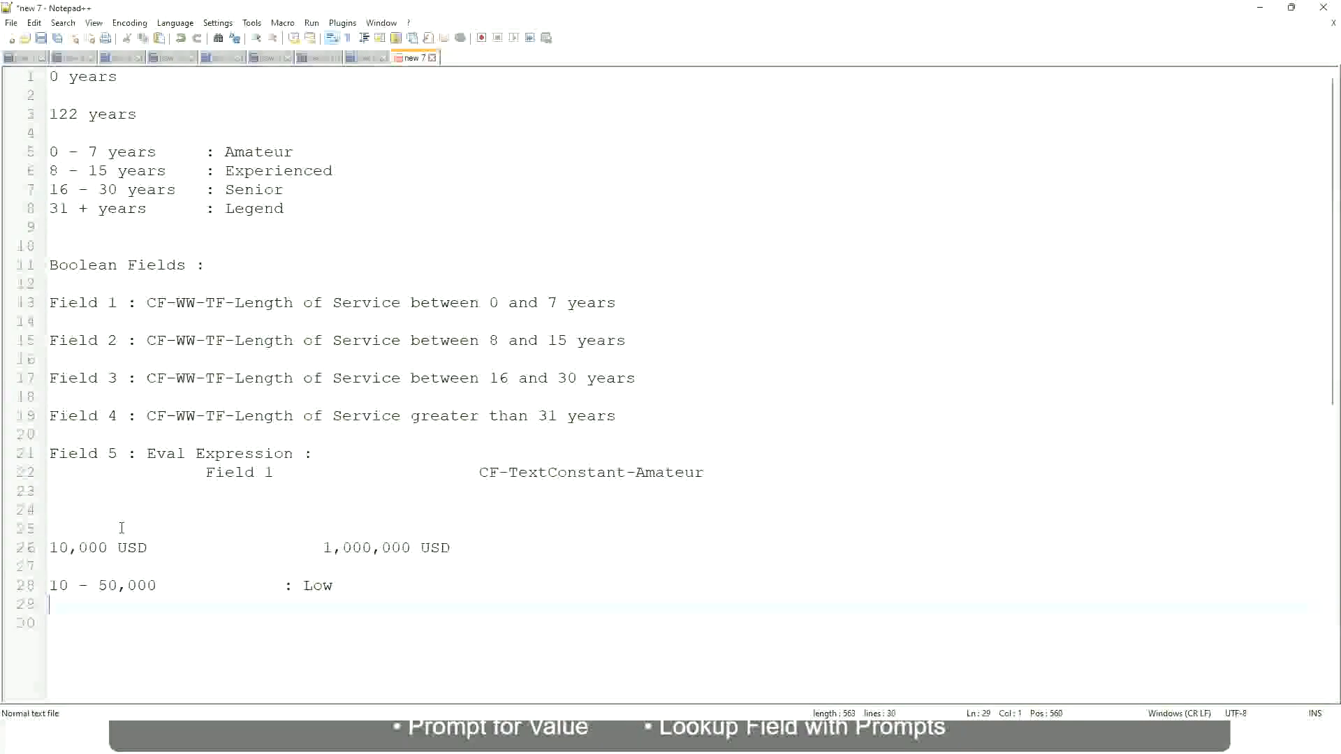
pyautogui.write('50,001 - 150,000')
pyautogui.press('Tab')
pyautogui.press('Tab')
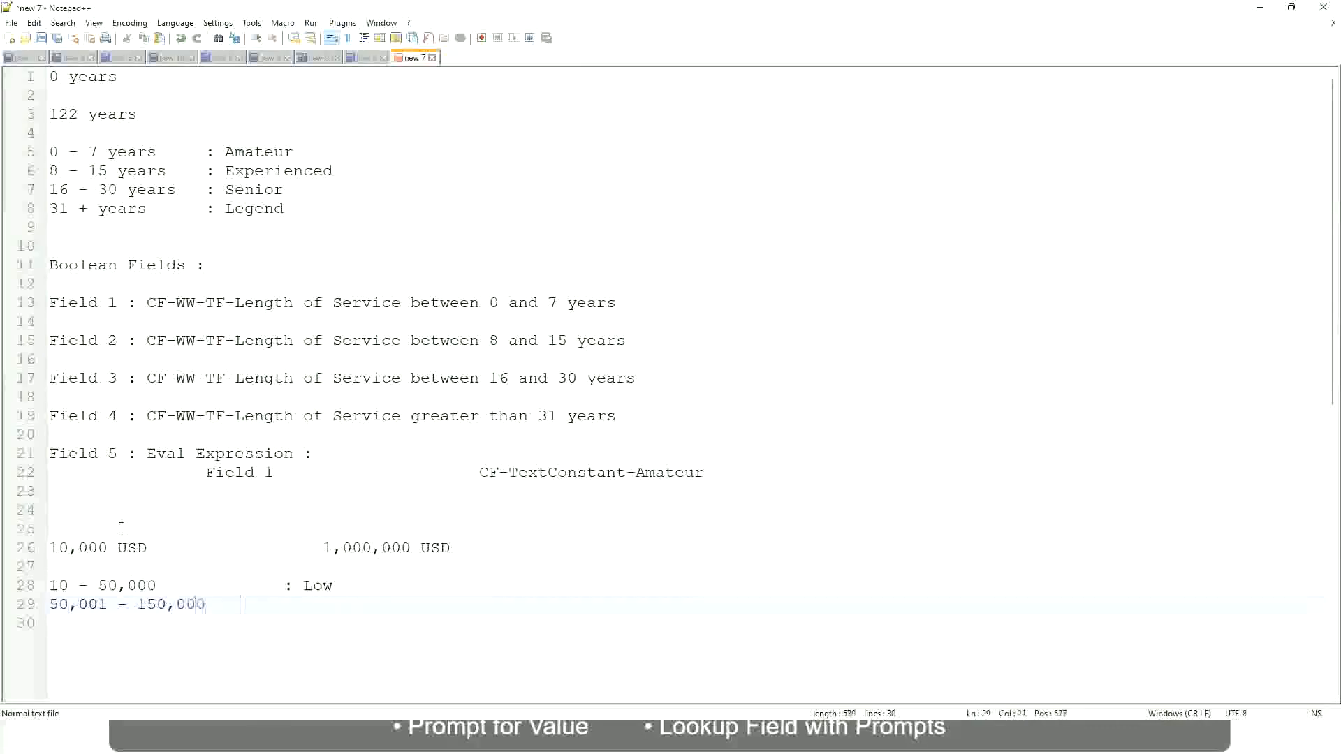
pyautogui.write(': Med')
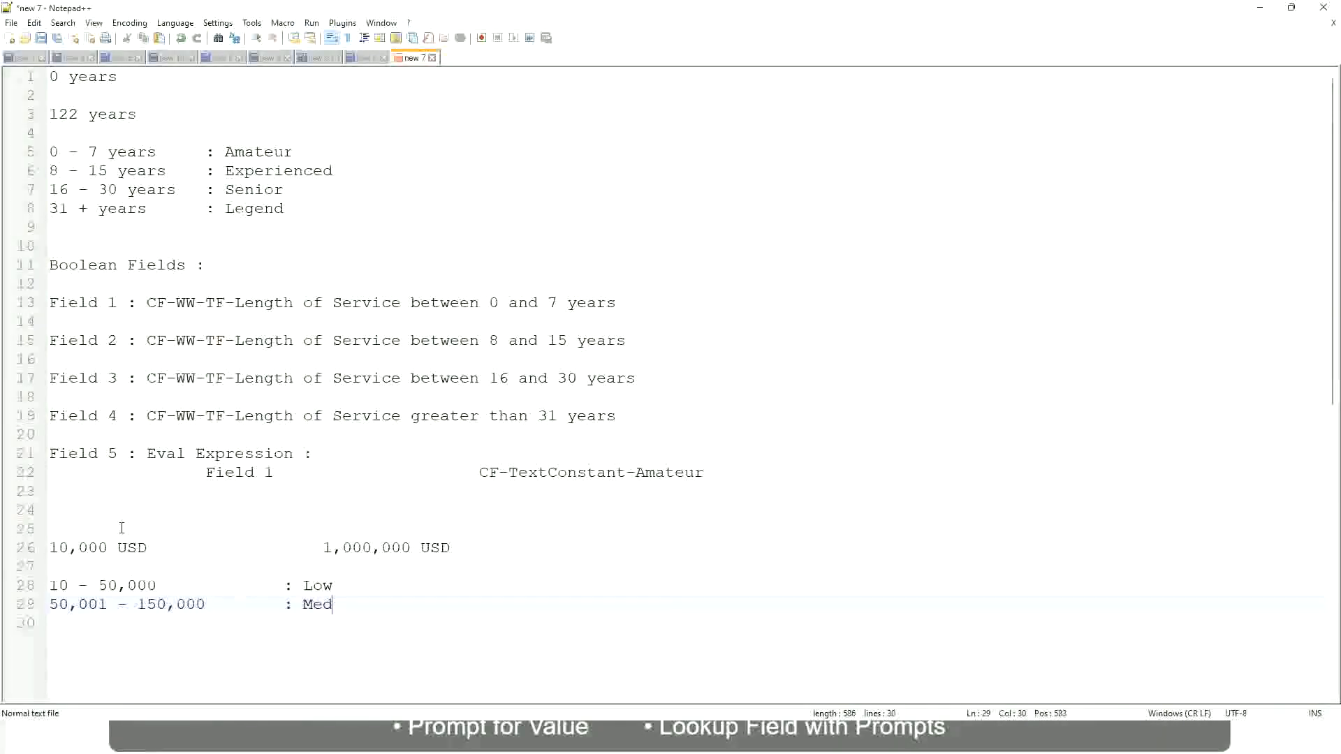
pyautogui.write('ium')
# Step: Add "> 150,000 : High" directly below the Medium band, aligned with the other band labels
pyautogui.press('Return')
pyautogui.write('> 1')
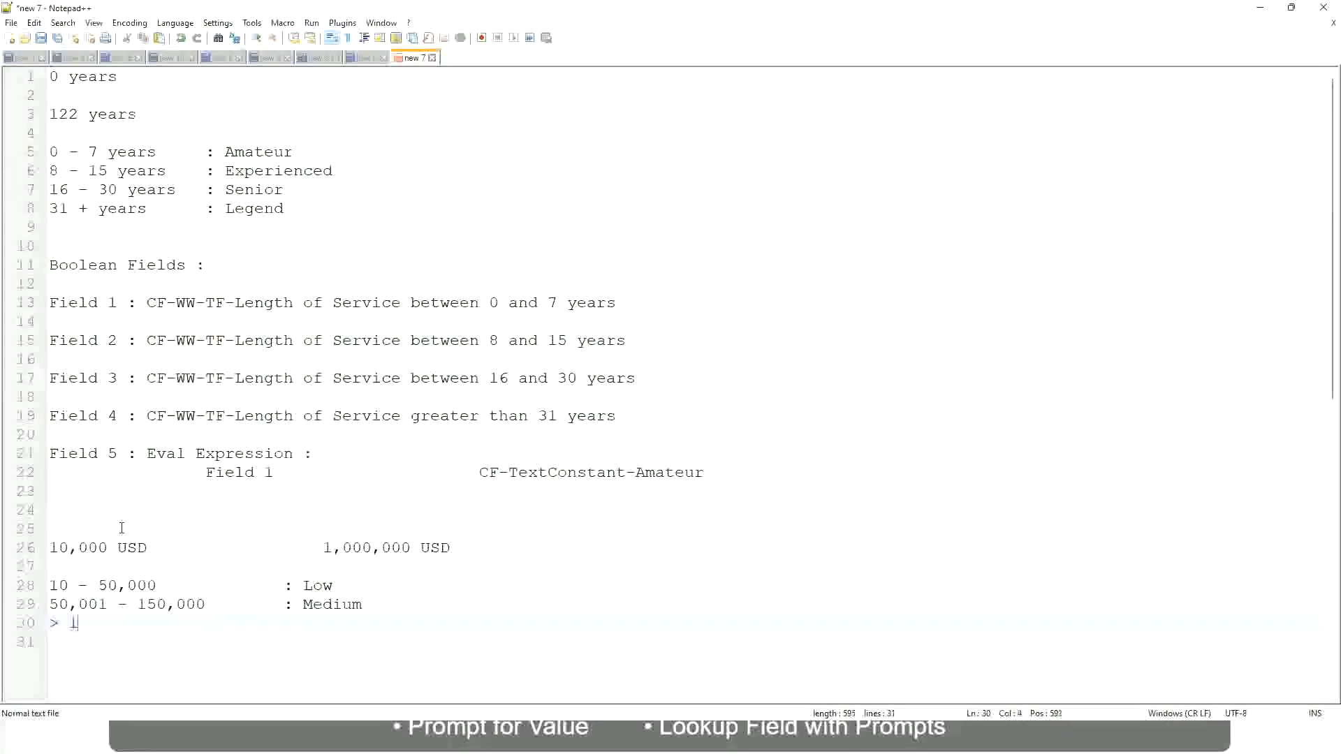
pyautogui.write('50,000\t\t\t')
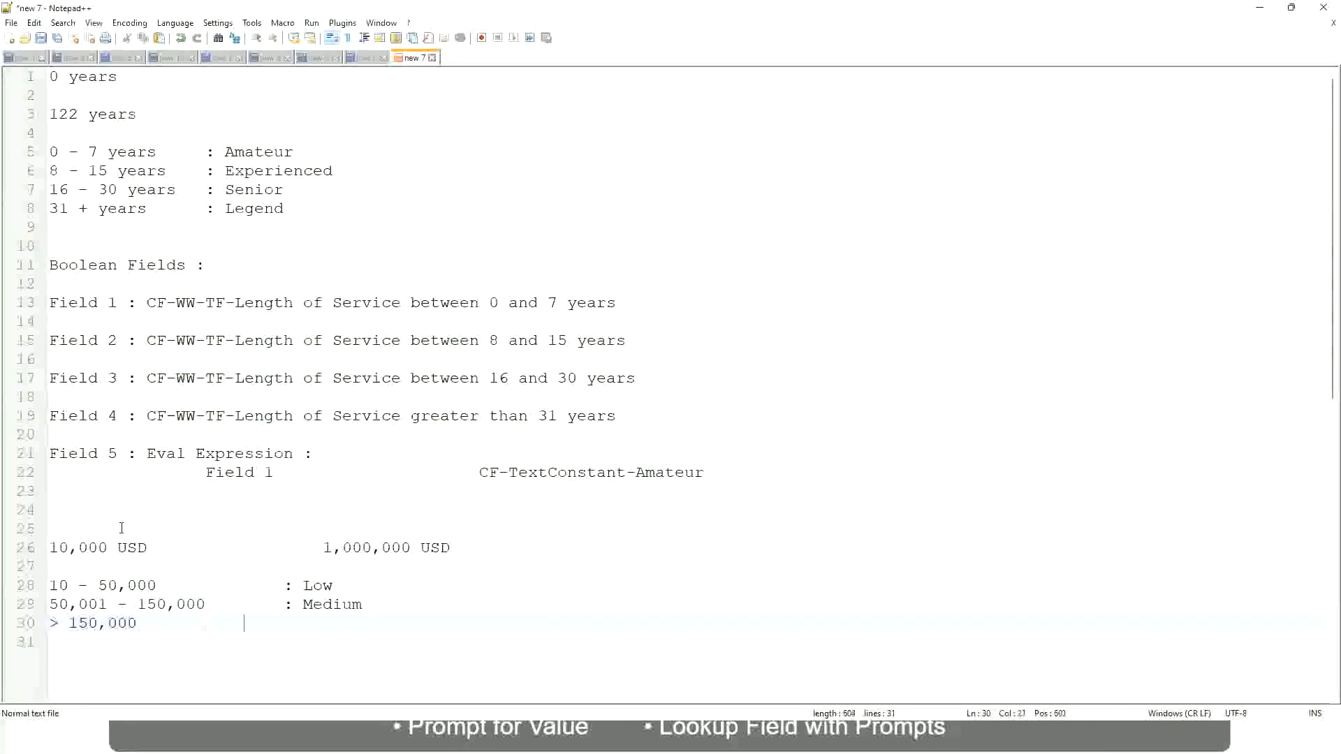
pyautogui.write('\t: High')
# Step: Review the 10,000 USD to 1,000,000 USD range against the Low, Medium and High bands in the notes
pyautogui.click(42, 547)
pyautogui.click(58, 548)
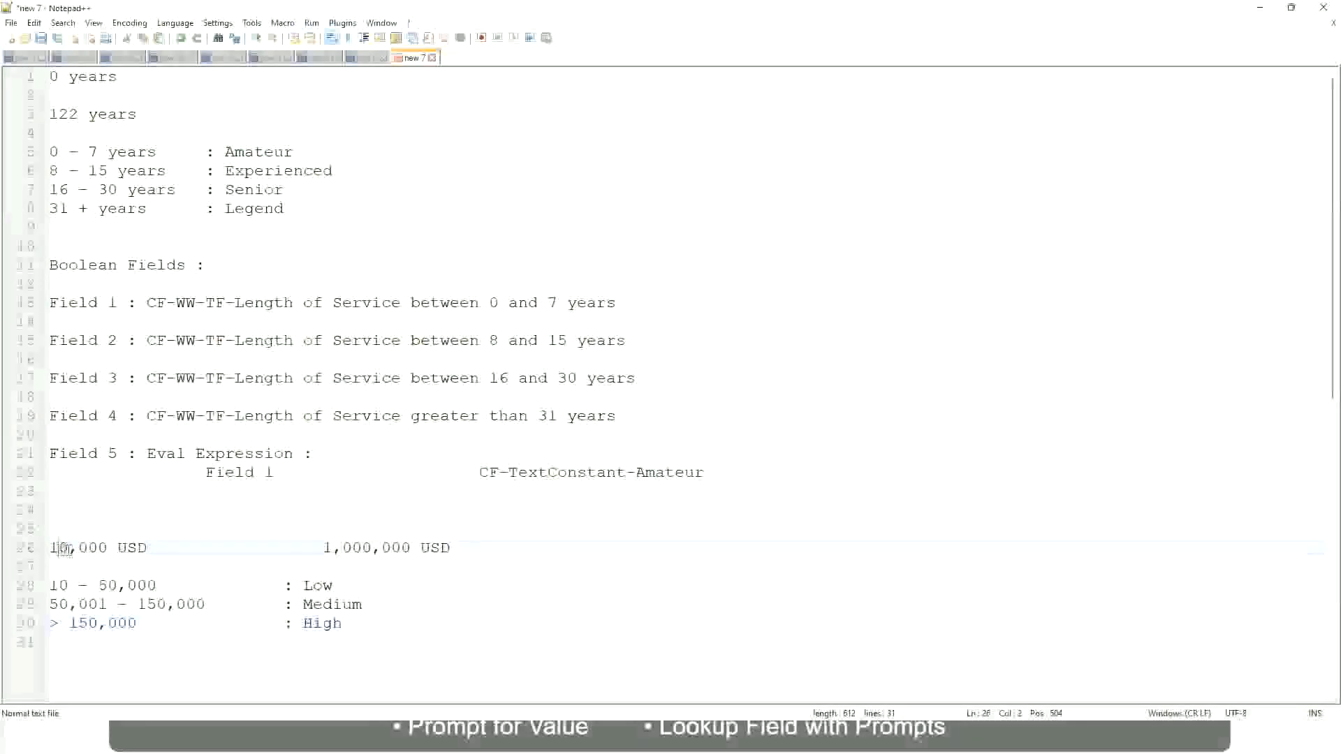
pyautogui.doubleClick(400, 548)
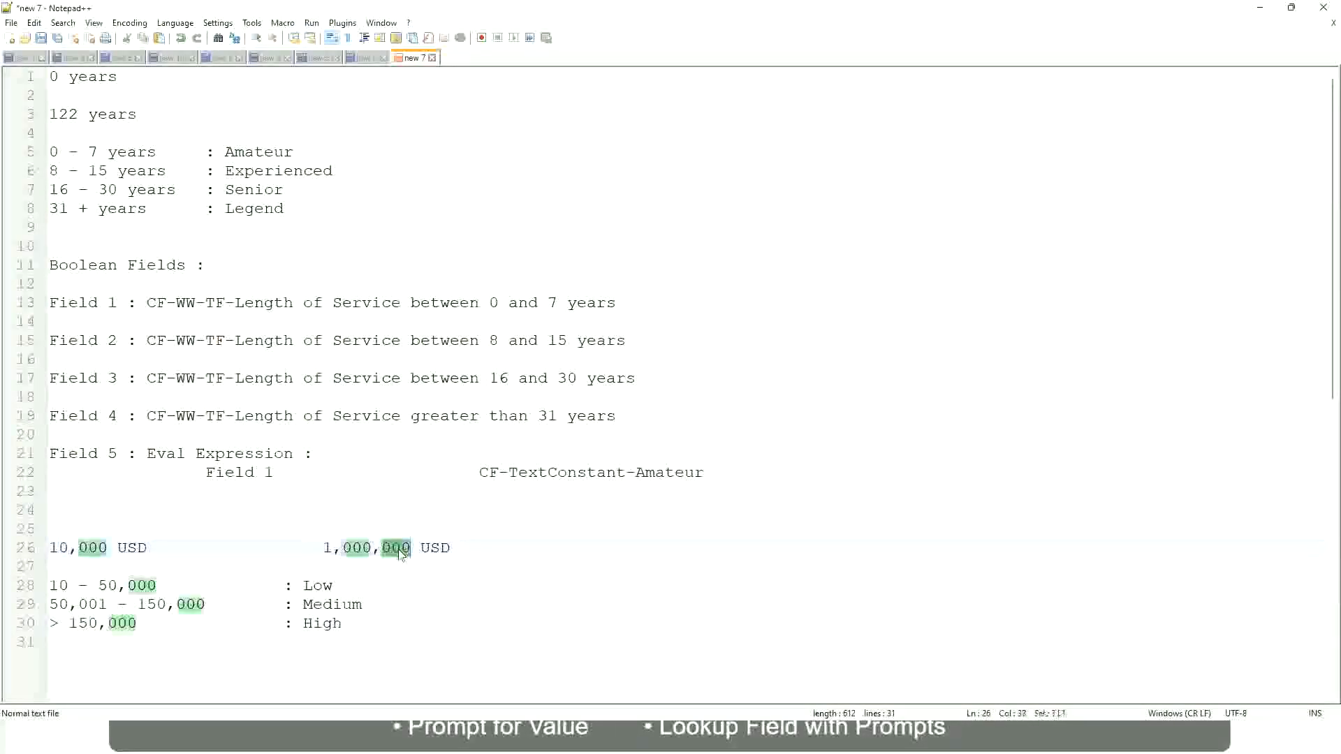
pyautogui.click(244, 604)
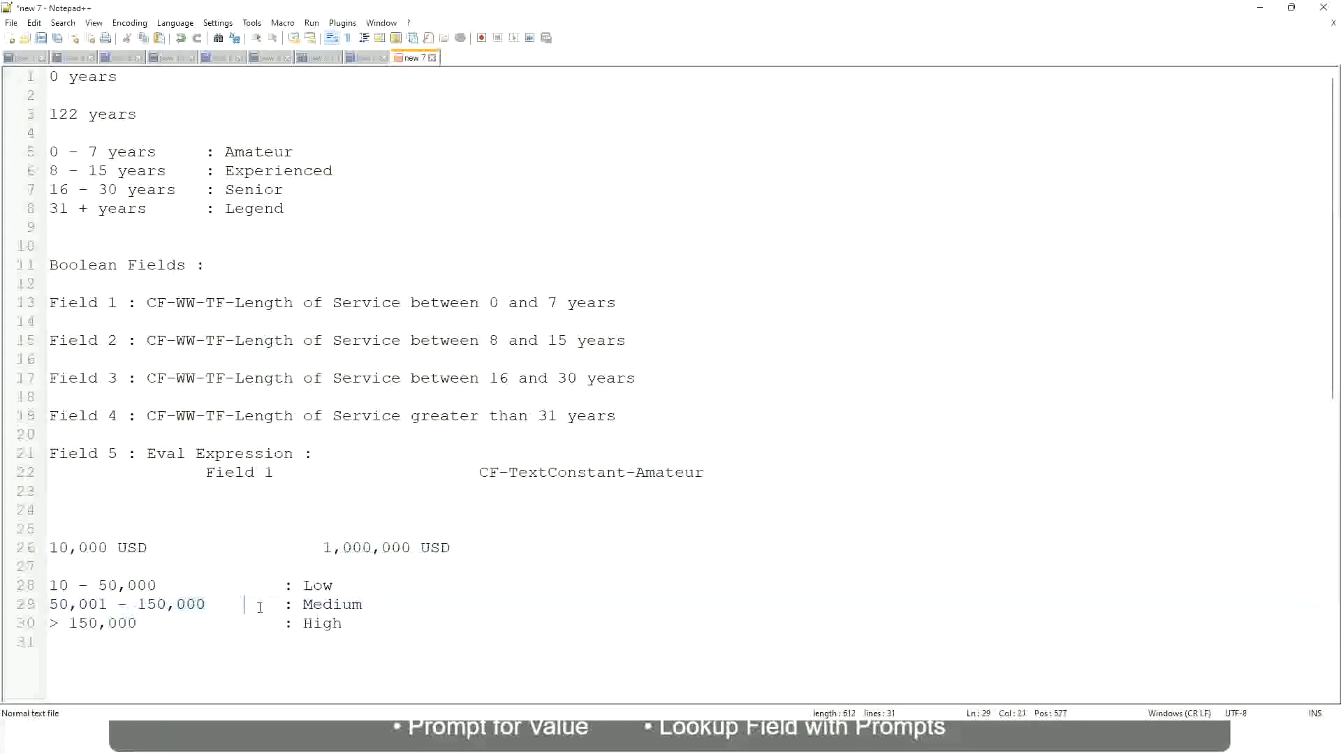
pyautogui.click(41, 548)
pyautogui.click(414, 549)
pyautogui.click(323, 586)
pyautogui.click(323, 624)
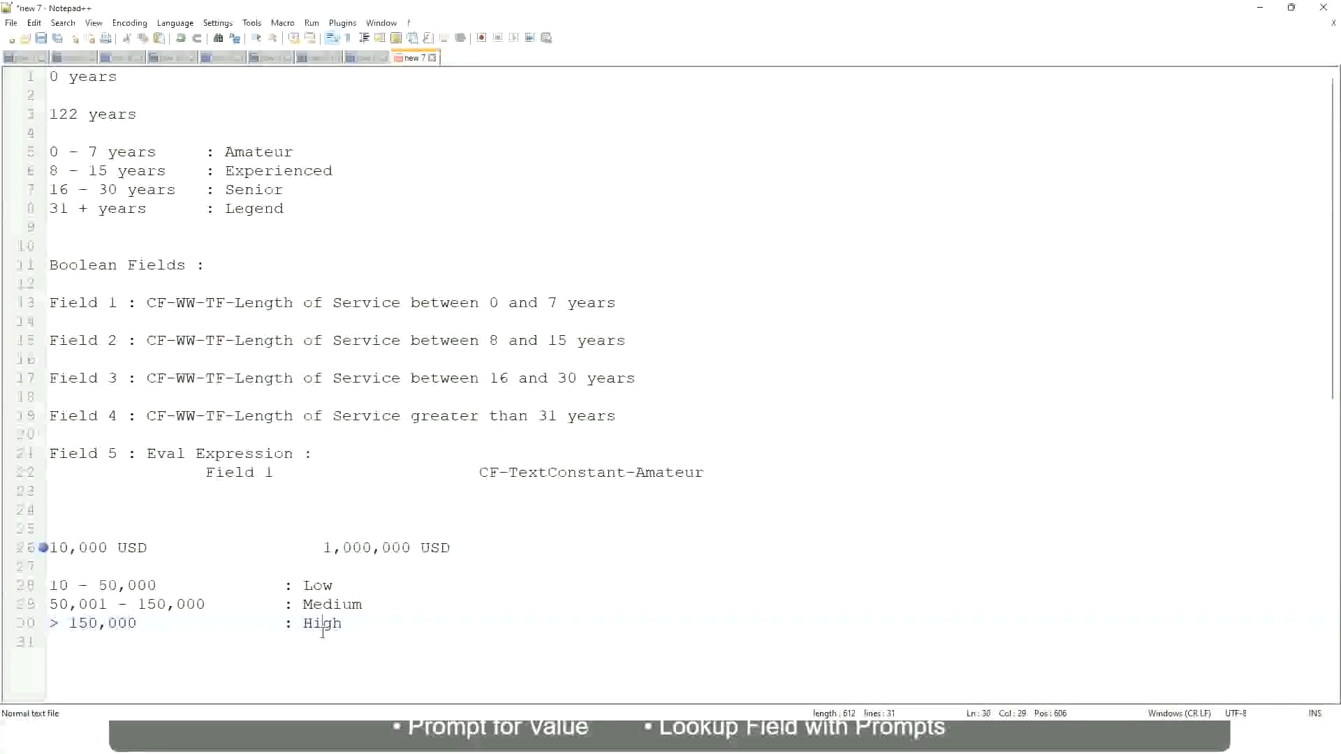
pyautogui.click(195, 567)
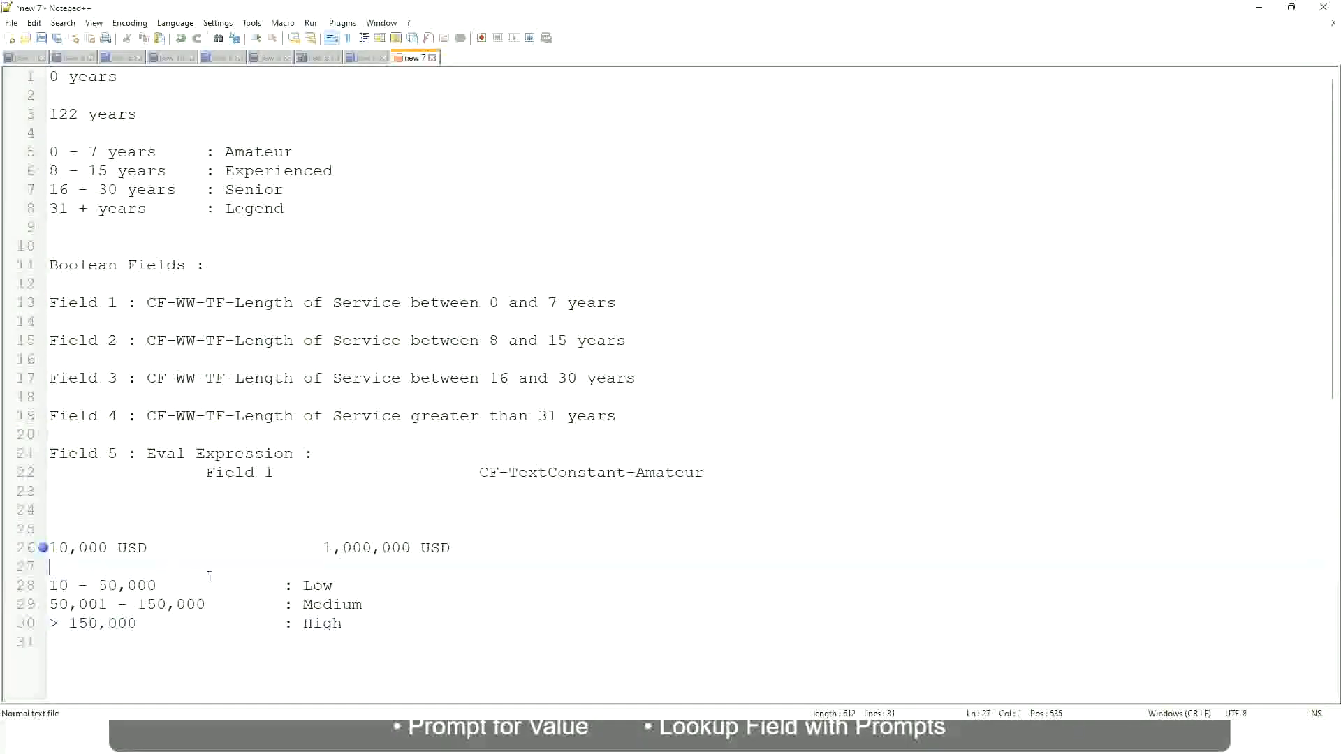
pyautogui.click(344, 621)
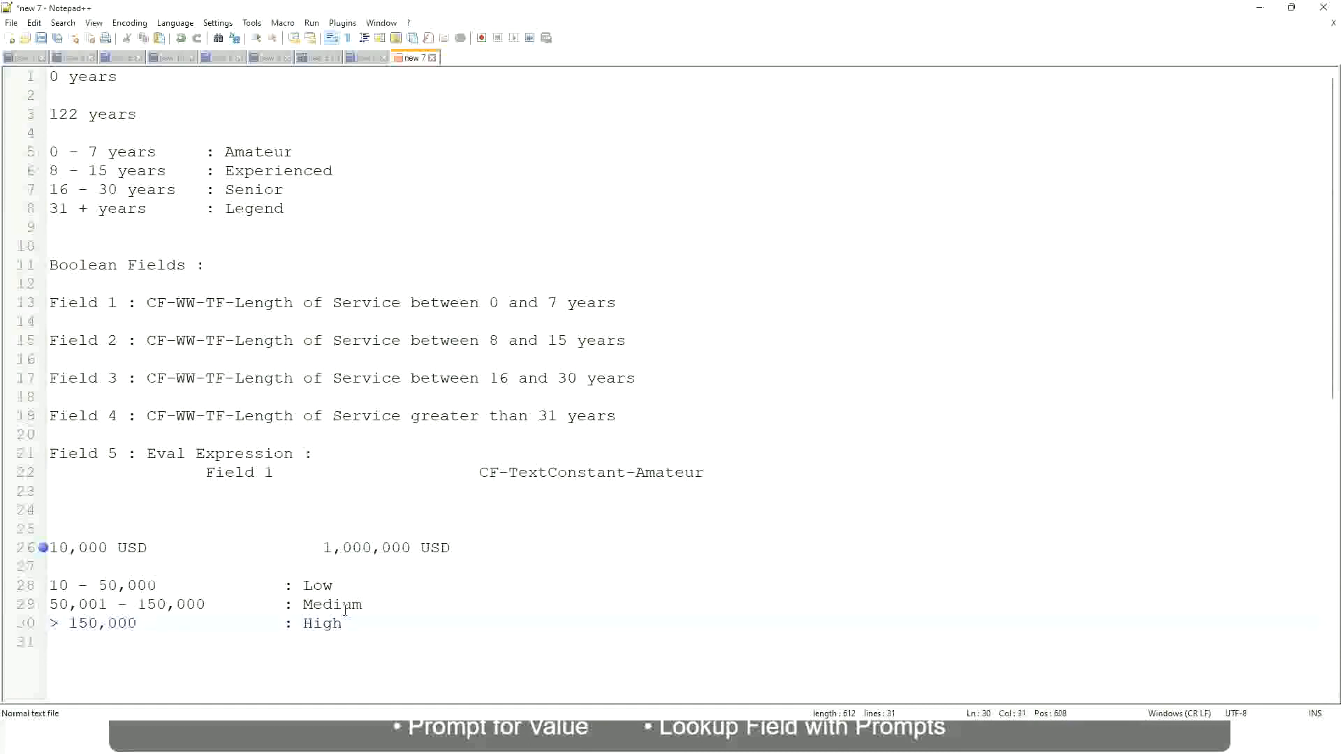